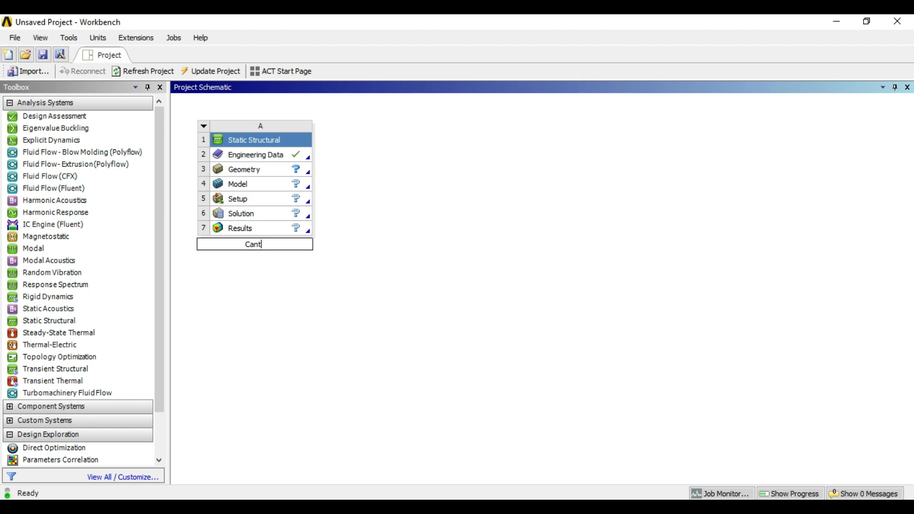
Name the static structural system Cantilever and open a new DesignModeler geometry for it.
type("ilever")
left_click(325, 310)
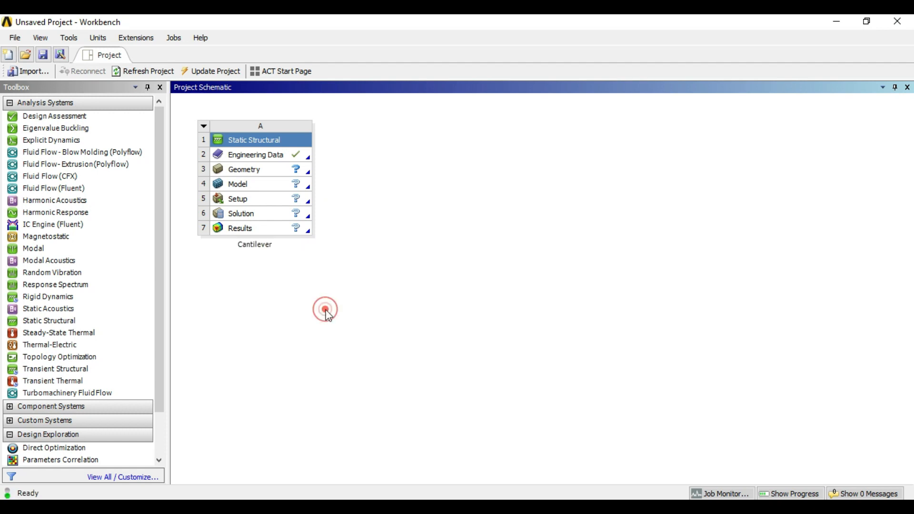
left_click(272, 171)
right_click(271, 170)
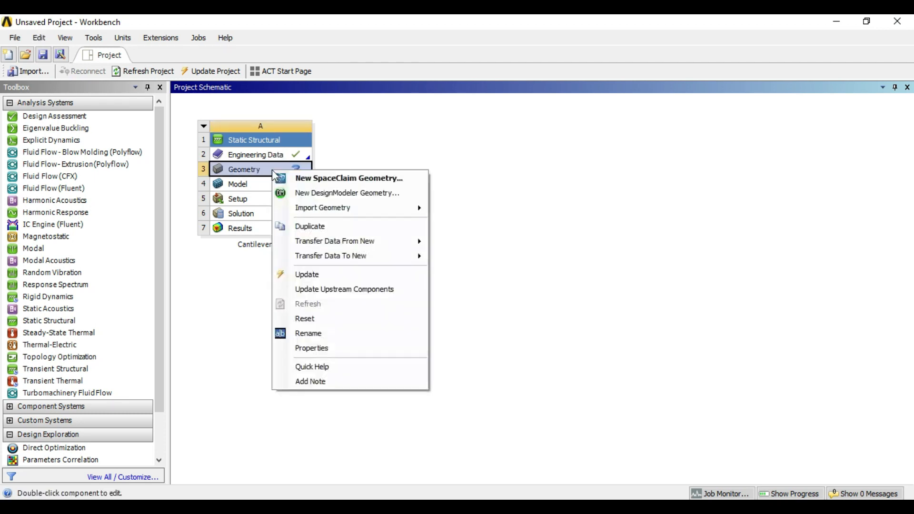
left_click(353, 199)
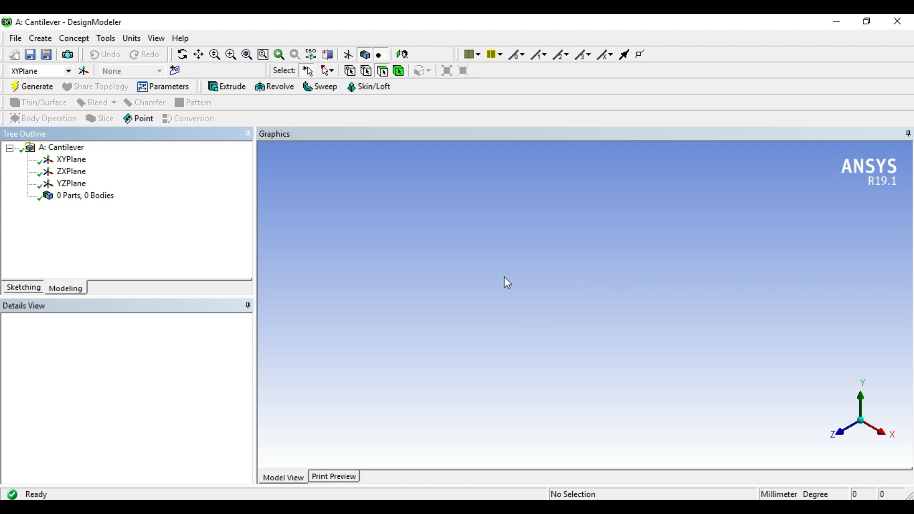
View the XY plane face-on and enter sketching on it, bringing up the rectangle drawing tools.
left_click(71, 160)
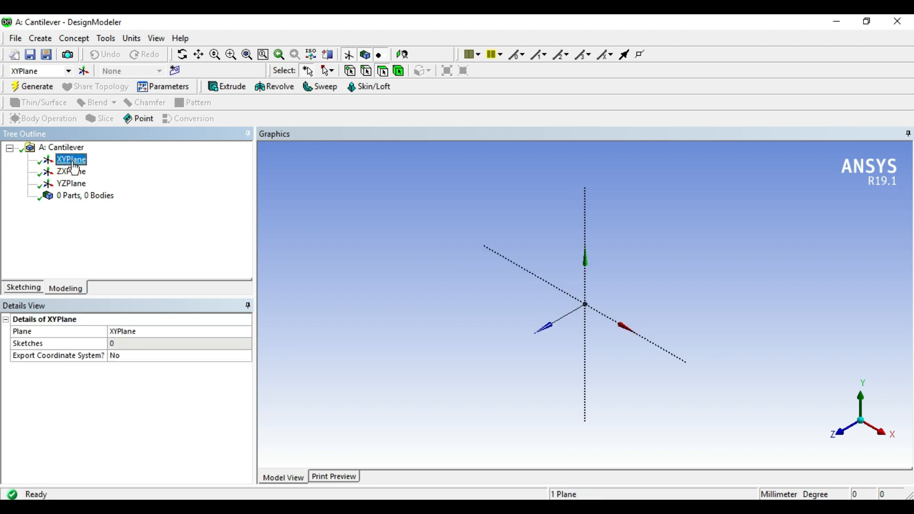
right_click(74, 166)
left_click(107, 169)
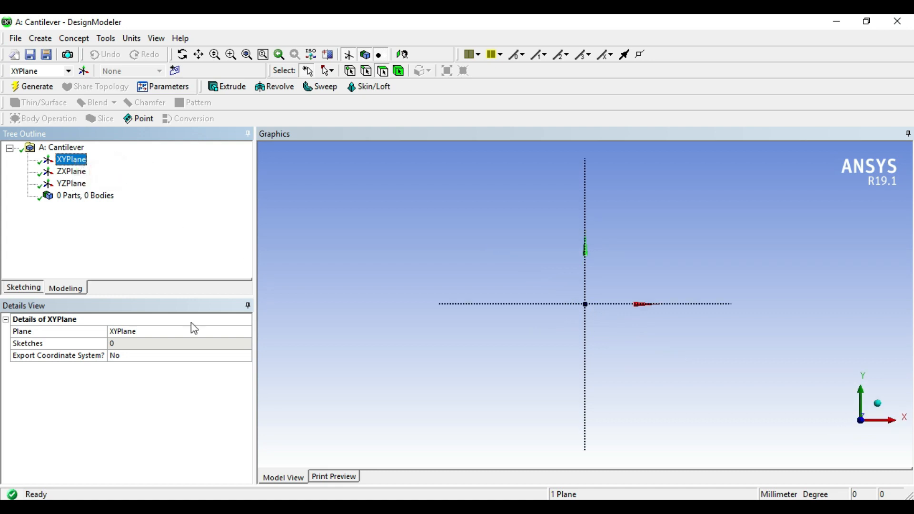
left_click(20, 288)
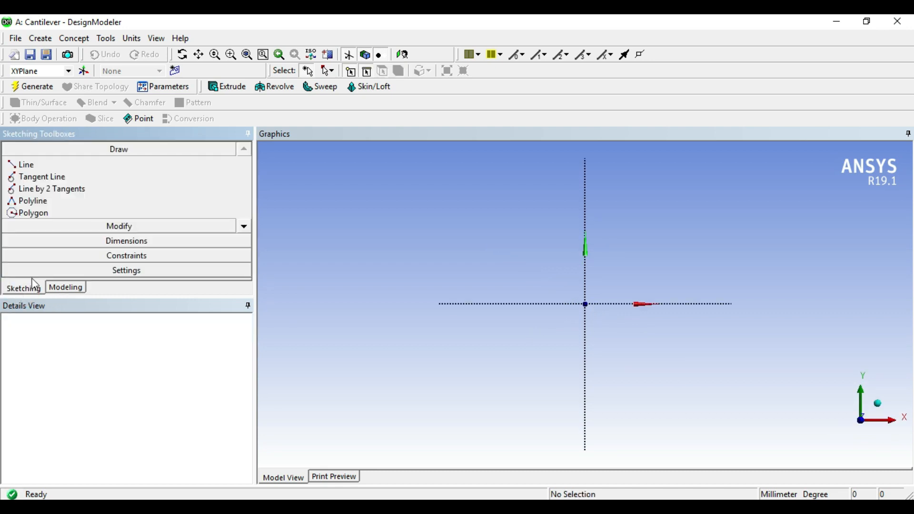
left_click(244, 226)
left_click(244, 226)
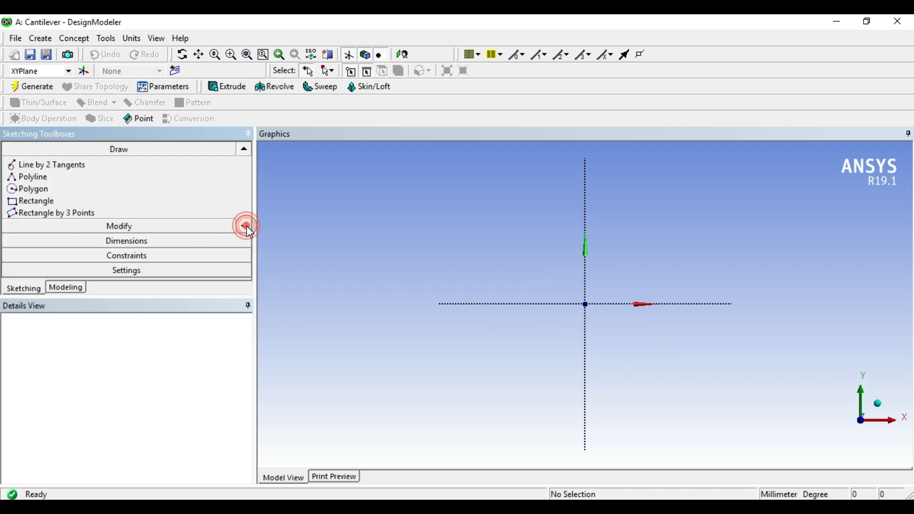
left_click(58, 205)
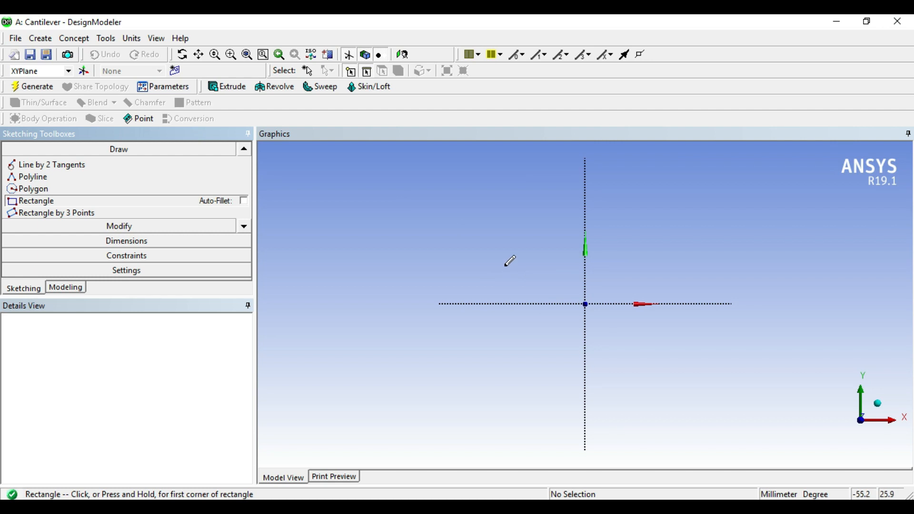
key("Escape")
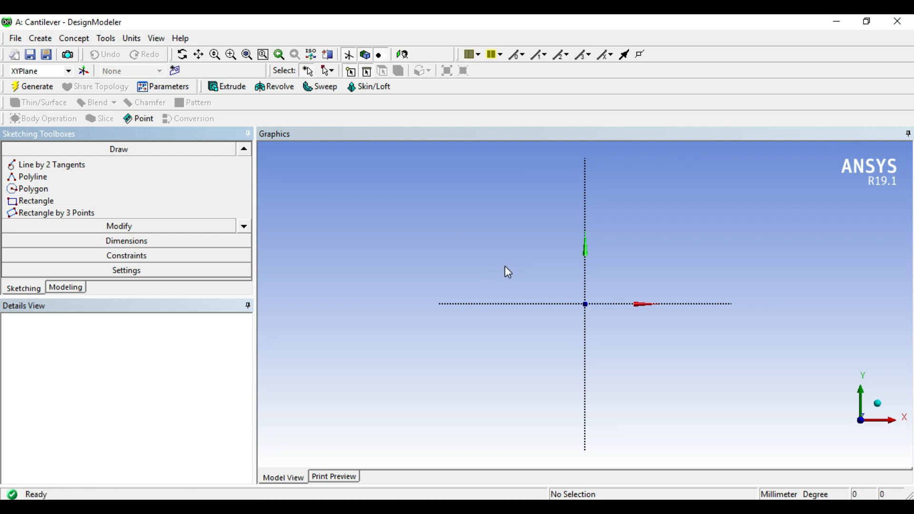
left_click(133, 40)
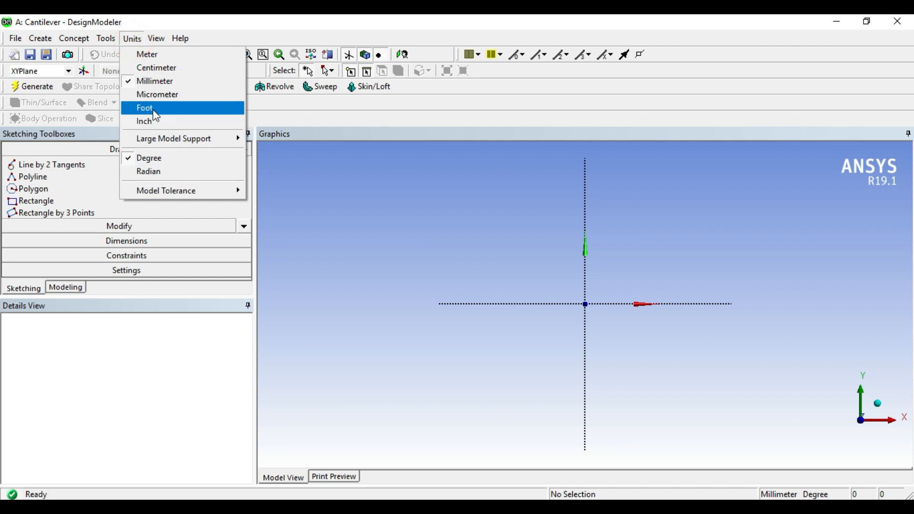
left_click(56, 206)
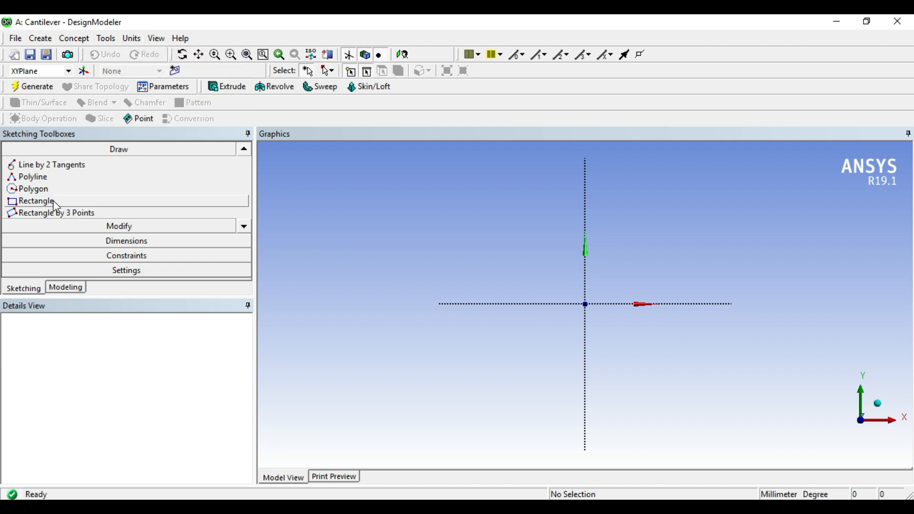
Sketch a wide rectangle around the origin on the XY plane, crossing both axes.
left_click(55, 207)
left_click(492, 268)
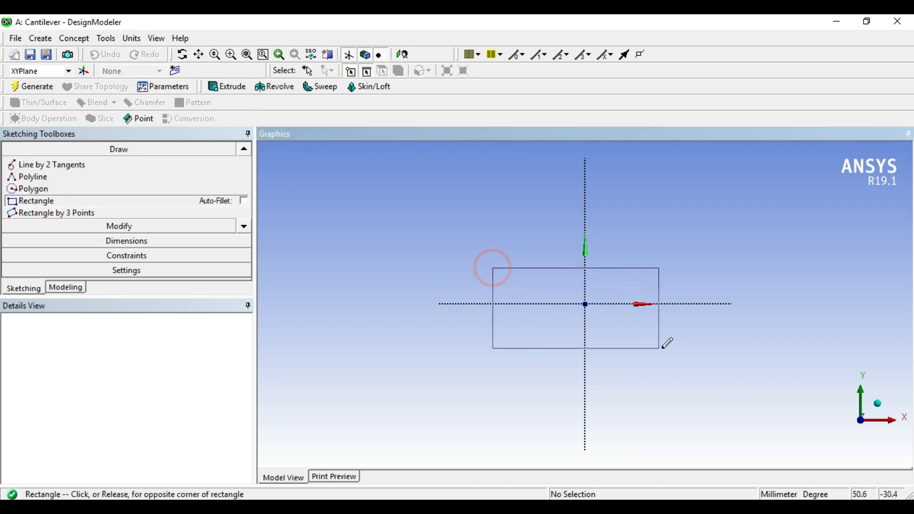
left_click(684, 348)
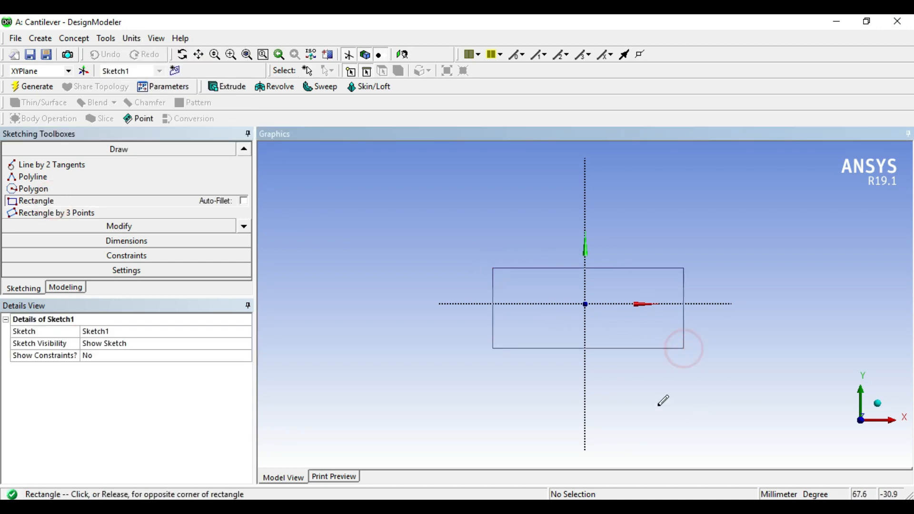
Apply a symmetry constraint to the rectangle's two vertical edges about the vertical Y axis.
left_click(150, 261)
left_click(245, 270)
left_click(245, 270)
left_click(245, 270)
left_click(245, 270)
left_click(72, 246)
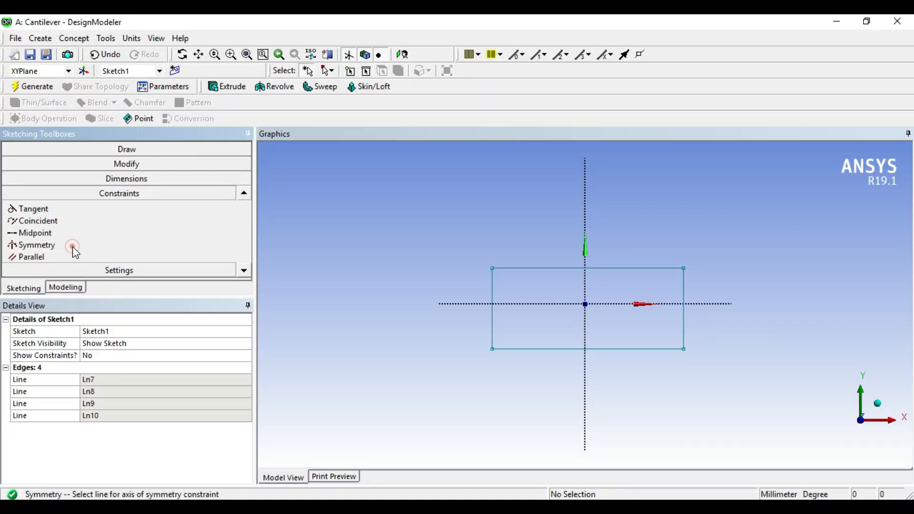
left_click(585, 334)
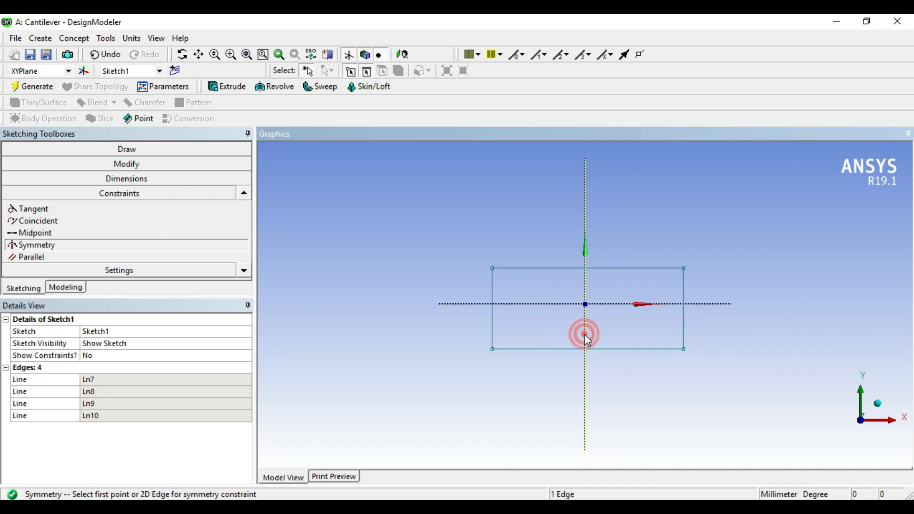
left_click(492, 318)
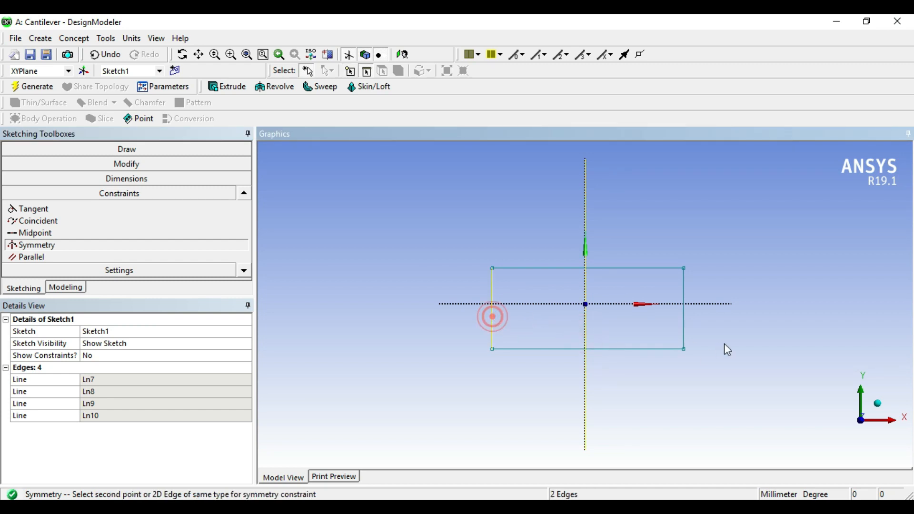
left_click(683, 327)
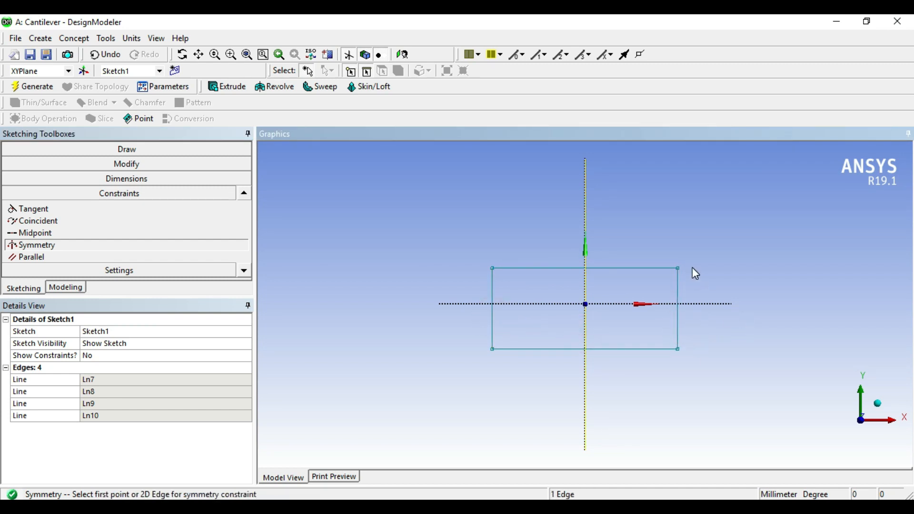
Choose the horizontal X axis as the new symmetry axis and make the rectangle's two horizontal edges symmetric about it.
right_click(667, 228)
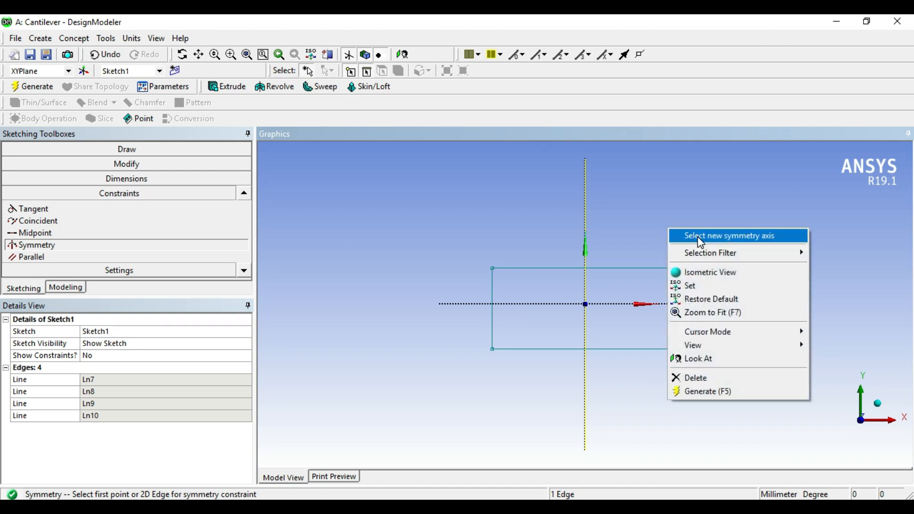
left_click(700, 239)
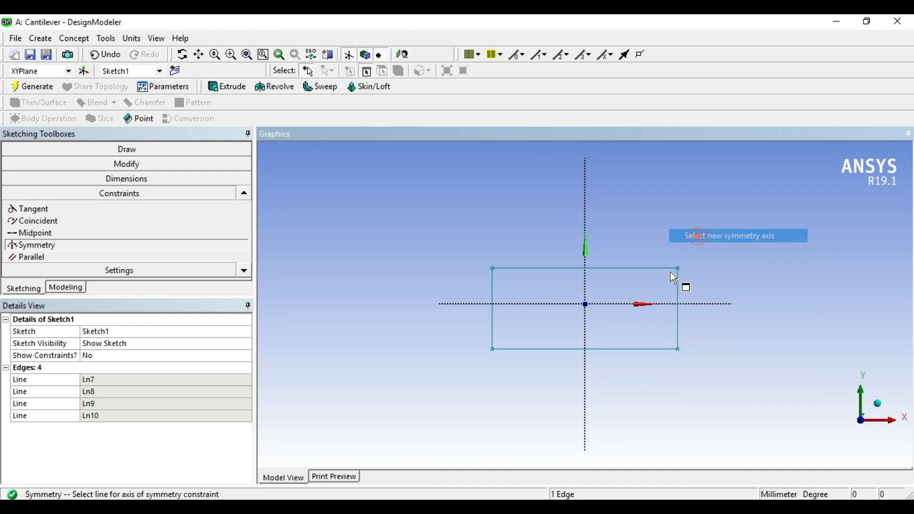
left_click(696, 303)
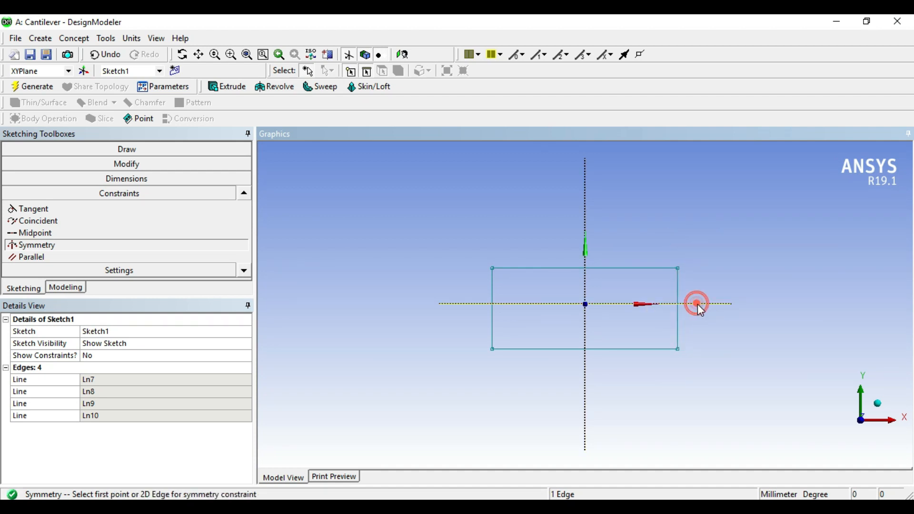
left_click(634, 268)
left_click(644, 353)
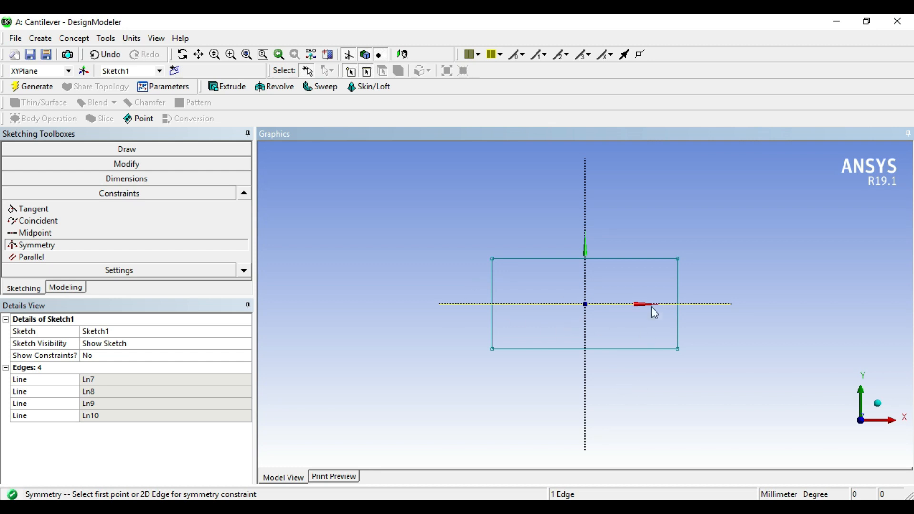
Add general dimensions for the rectangle's width below it and its height on its left side.
left_click(128, 179)
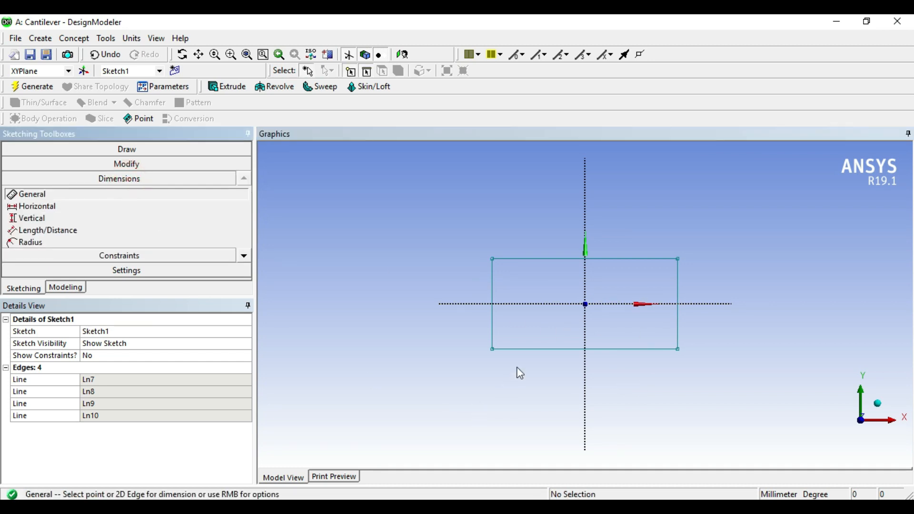
left_click(520, 350)
left_click(545, 395)
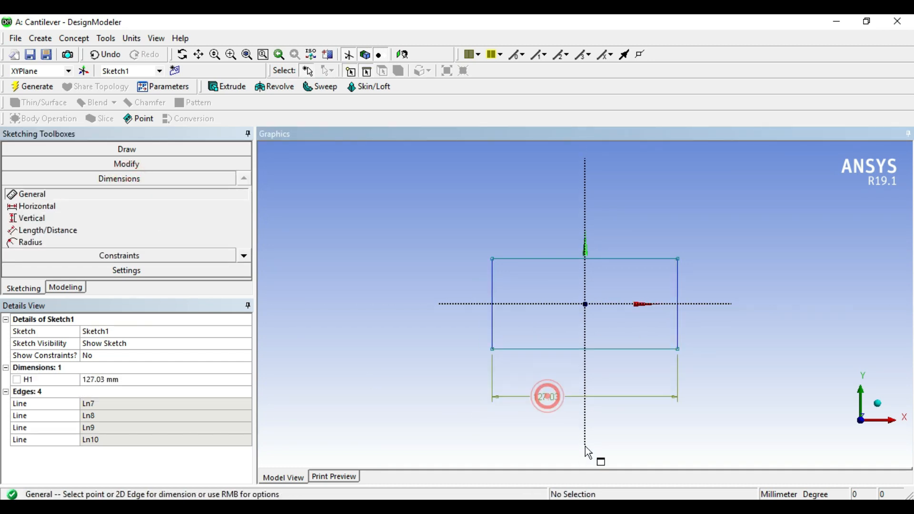
left_click(492, 316)
left_click(456, 321)
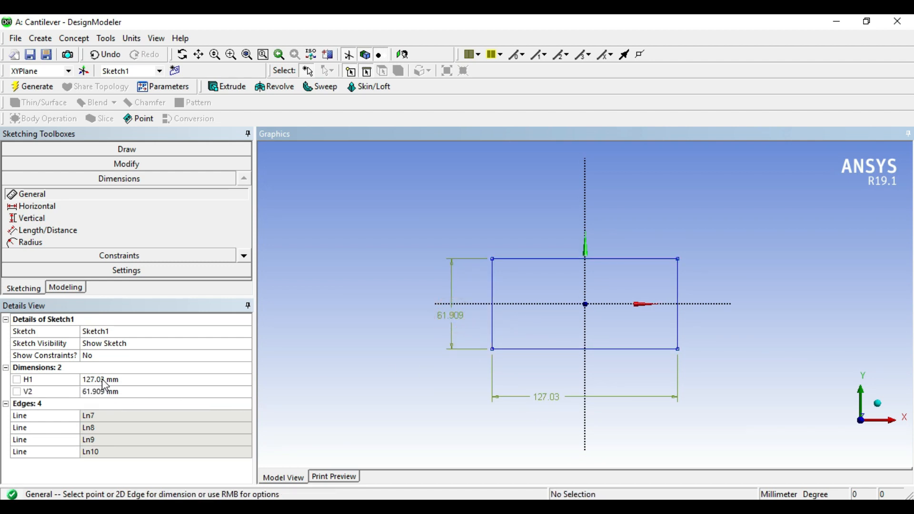
Set the rectangle's horizontal dimension to 50 mm and its vertical dimension to 10 mm.
left_click(103, 379)
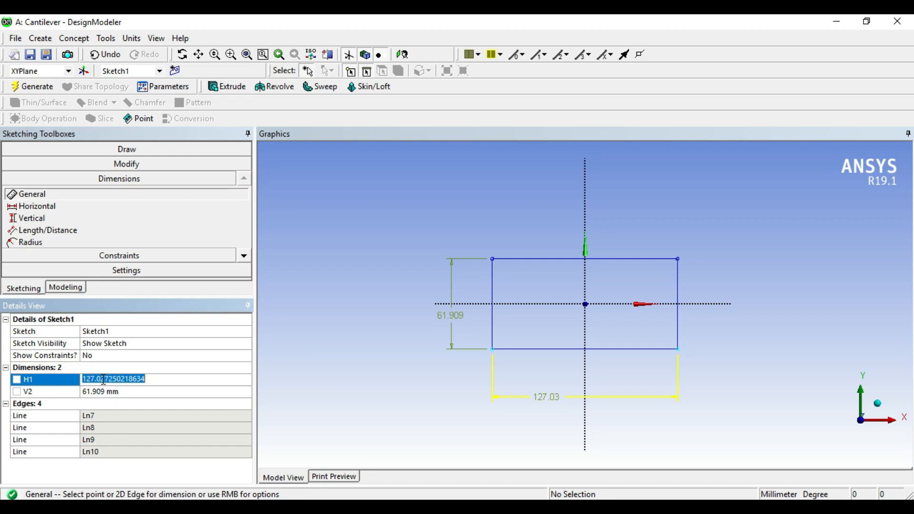
type("50")
key("Return")
left_click(125, 393)
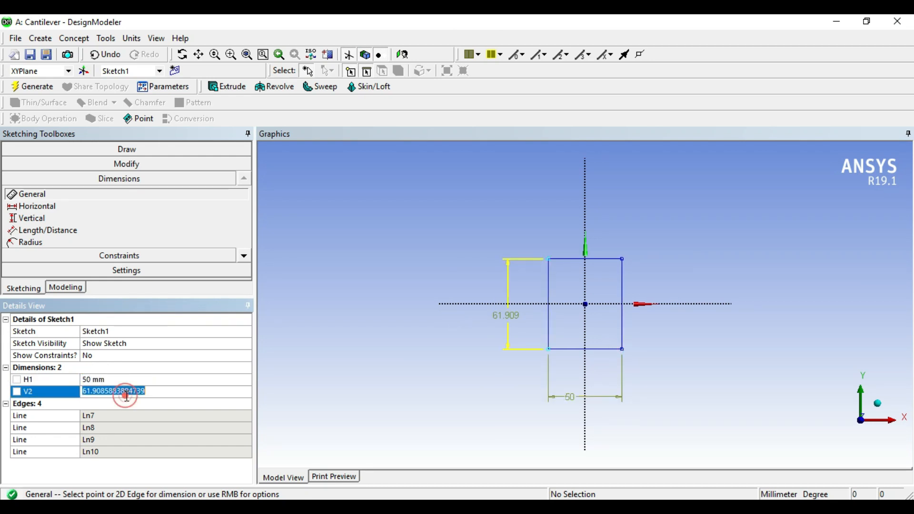
type("10")
key("Return")
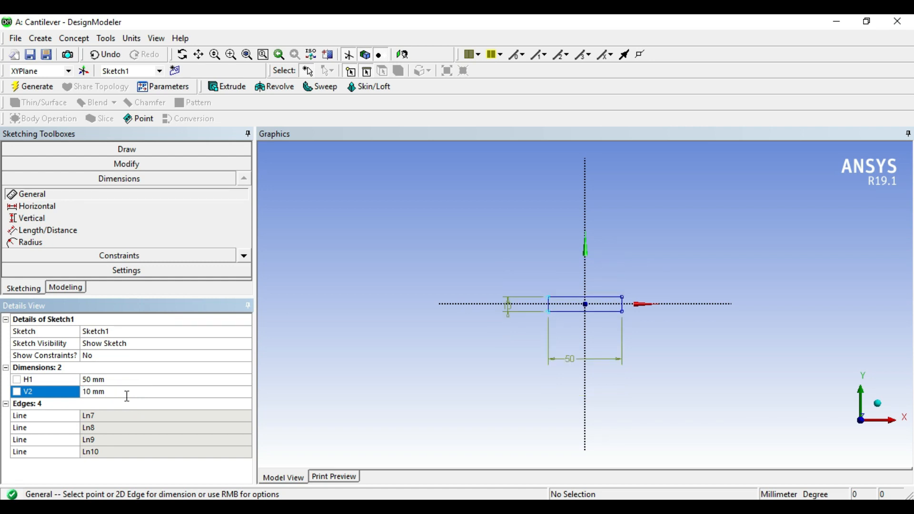
left_click(294, 388)
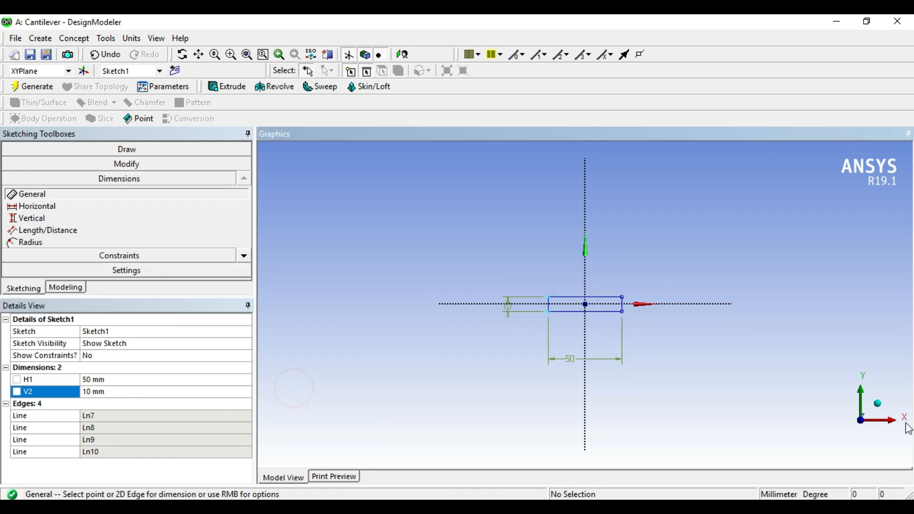
Extrude the rectangle sketch 250 mm normal to the XY plane as added material and generate the beam body.
left_click(885, 408)
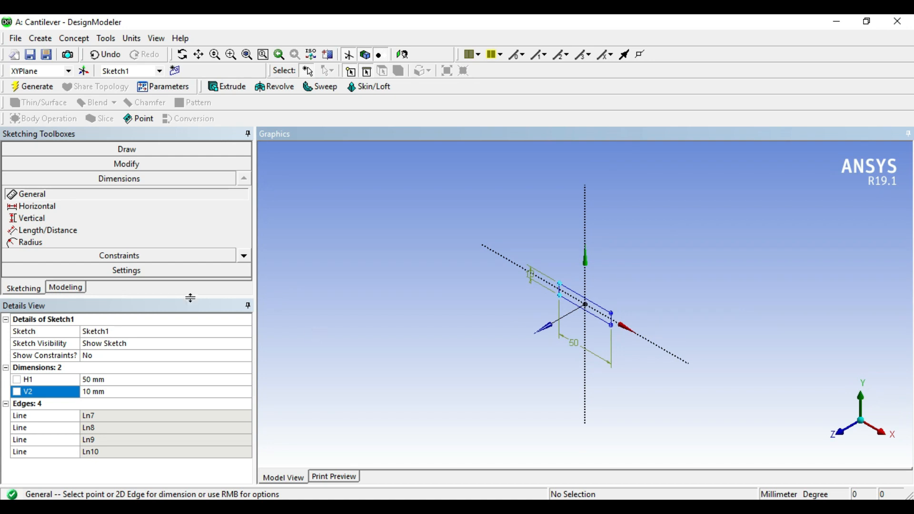
left_click(68, 287)
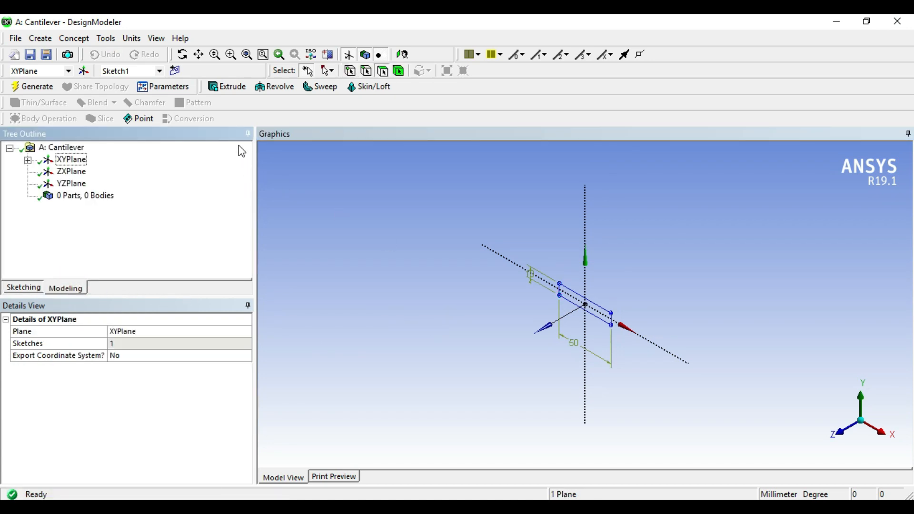
left_click(227, 86)
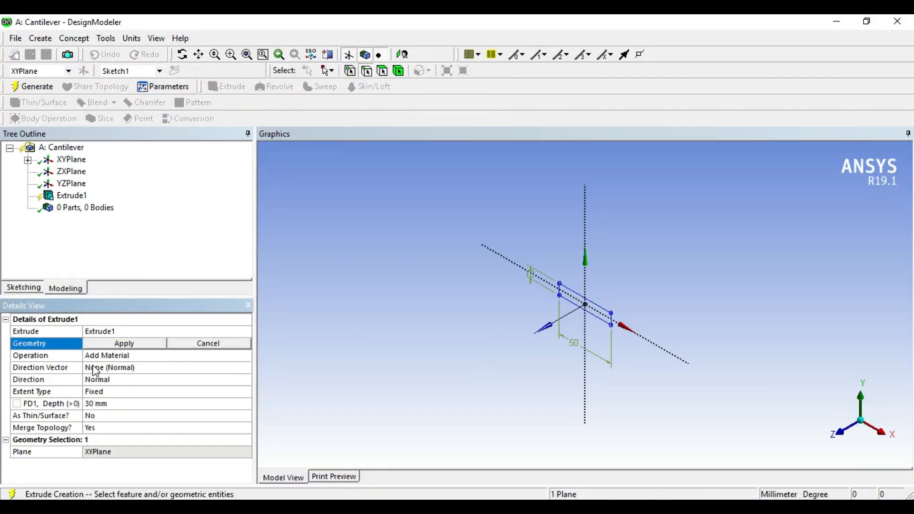
left_click(601, 307)
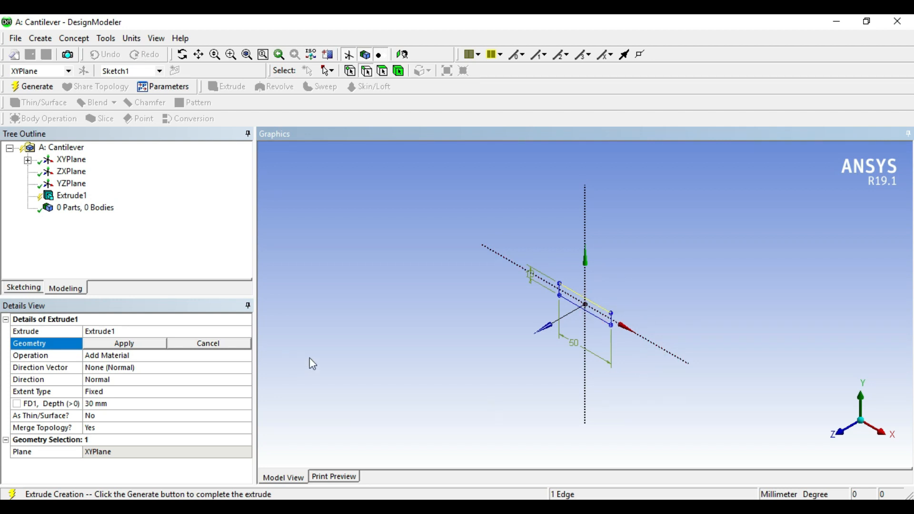
left_click(153, 342)
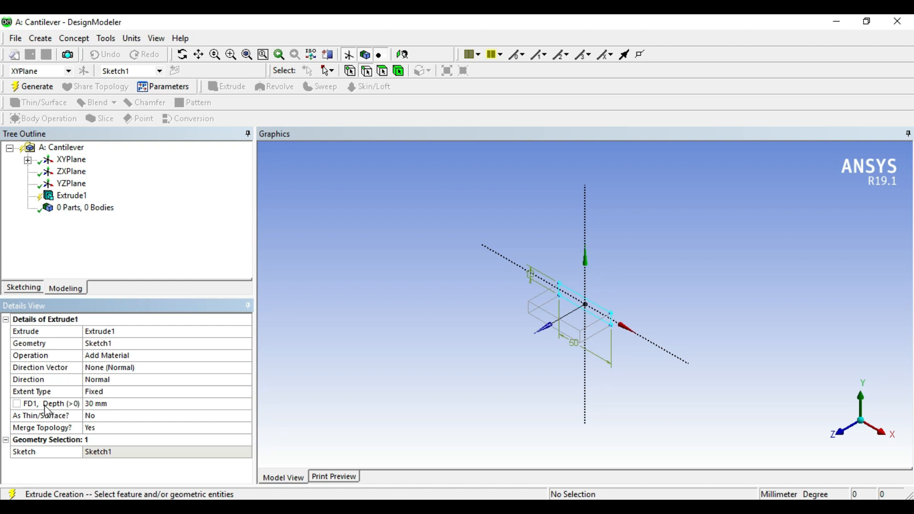
left_click(113, 404)
type("250")
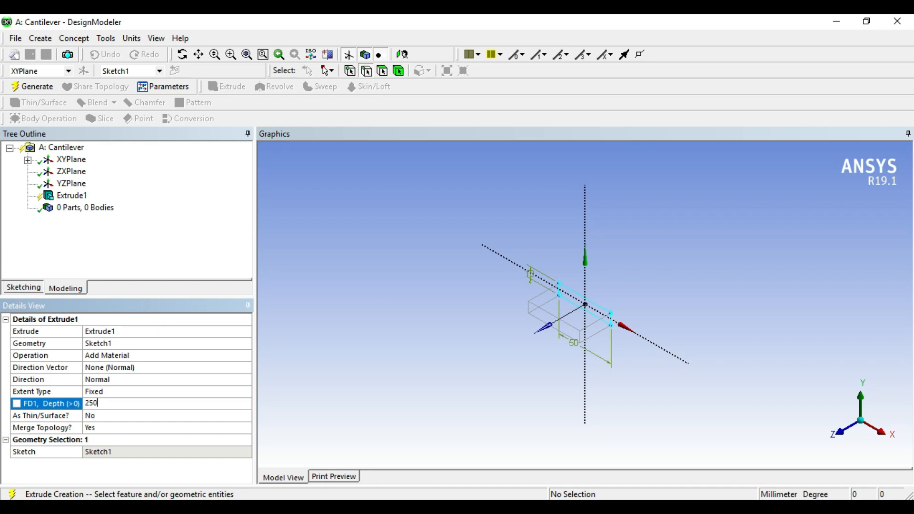
key("Return")
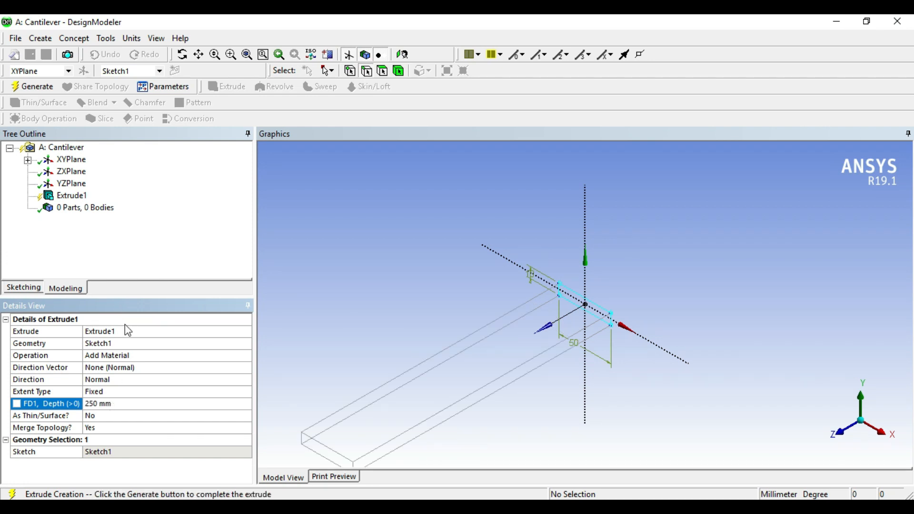
left_click(39, 86)
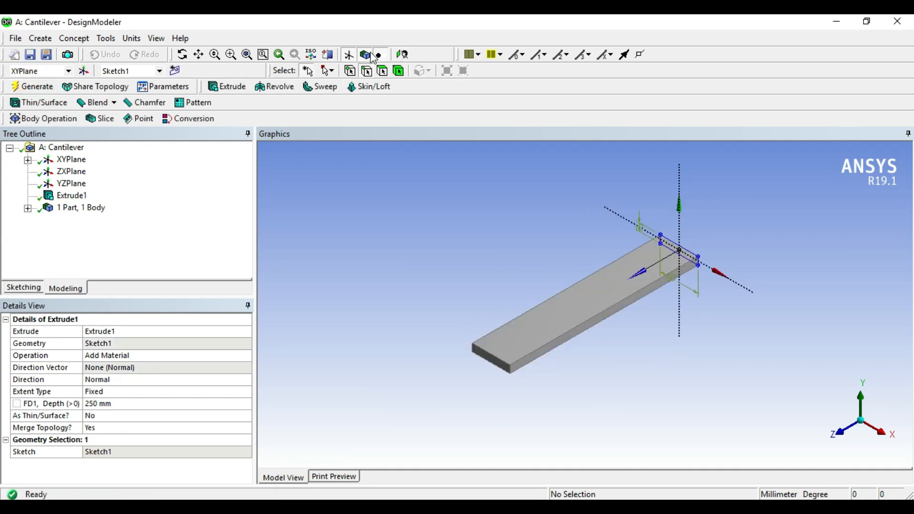
Hide the plane and sketch display around the extruded beam and close DesignModeler.
left_click(348, 54)
middle_click_drag(427, 293, 486, 284)
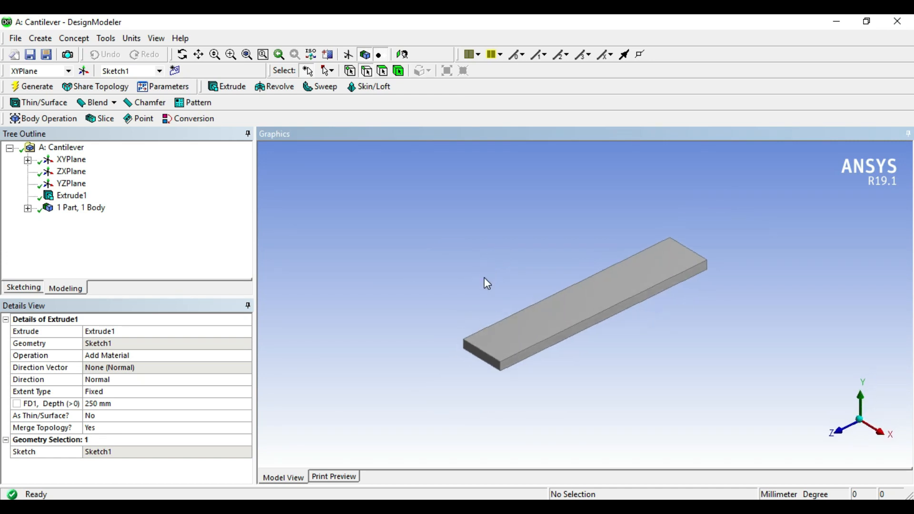
left_click(906, 27)
left_click(899, 22)
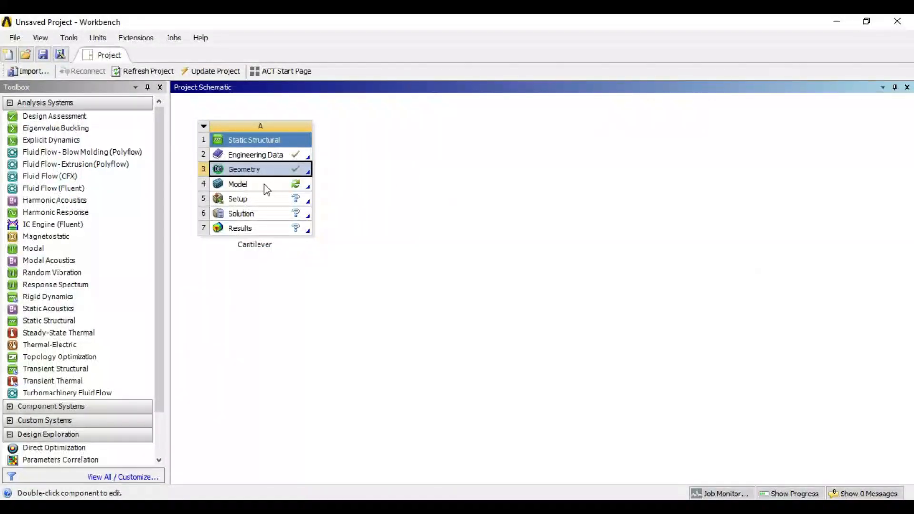
Open the Model cell of the Cantilever static structural system for editing in Mechanical.
left_click(258, 184)
right_click(260, 187)
left_click(291, 193)
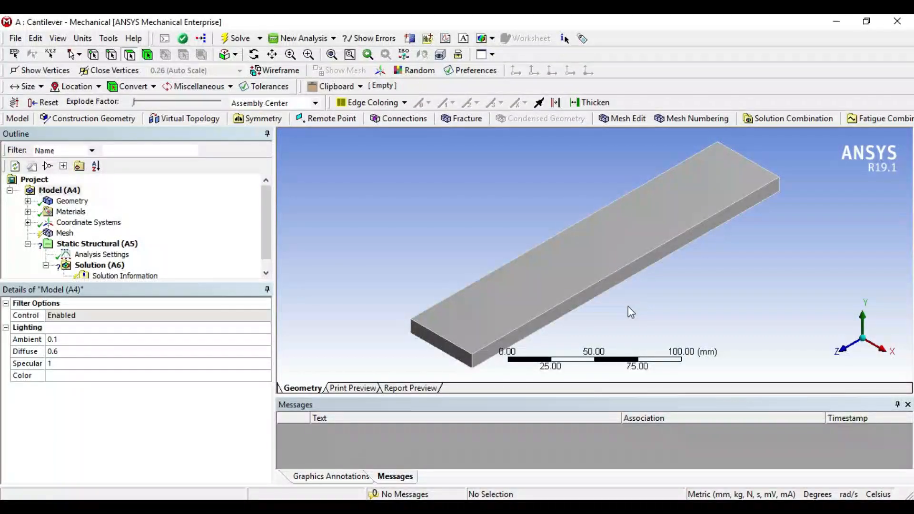
Turn off the ruler in the graphics view and resize the panes so the whole model tree fits in the outline.
mouse_move(624, 307)
middle_mouse_down()
mouse_move(609, 263)
mouse_move(624, 311)
middle_mouse_up()
scroll(666, 301, "down", 2)
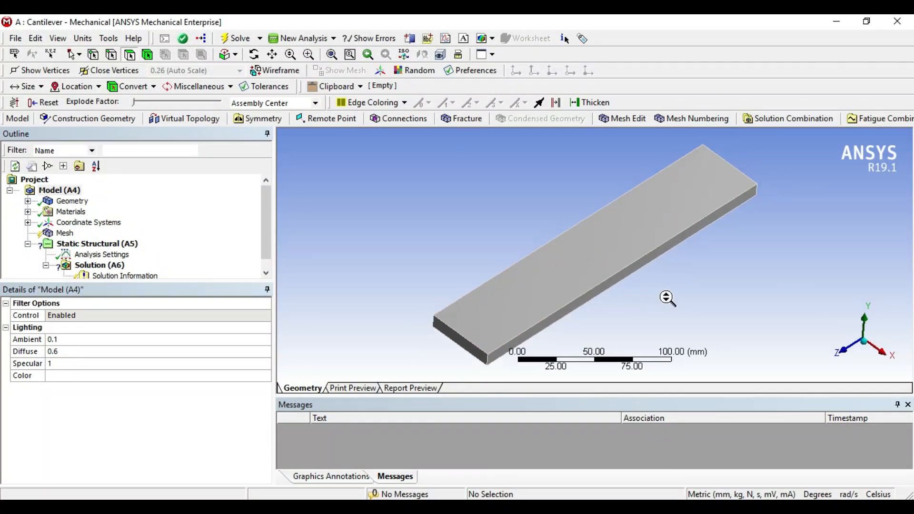
left_click(105, 40)
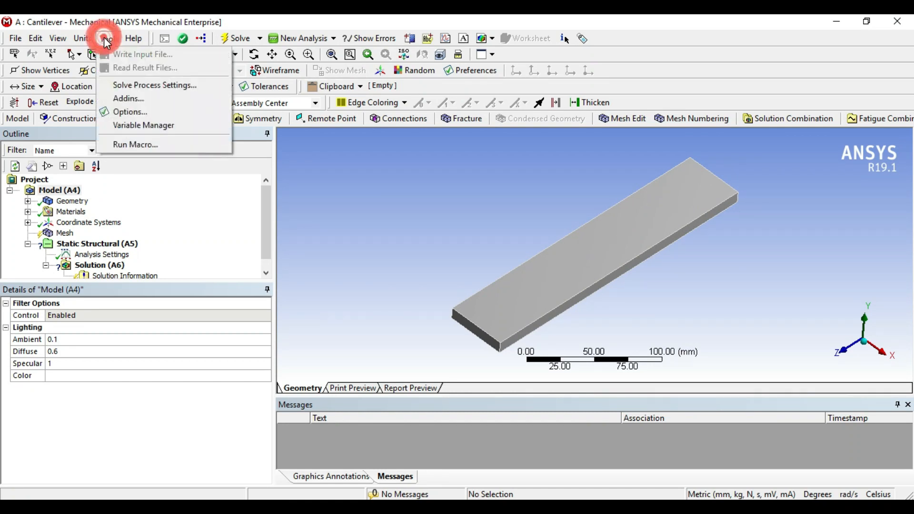
mouse_move(83, 42)
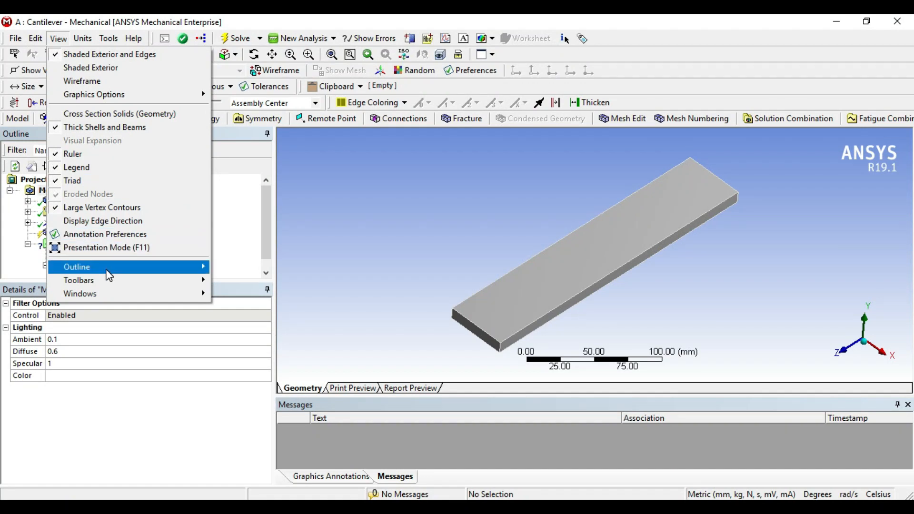
left_click(81, 155)
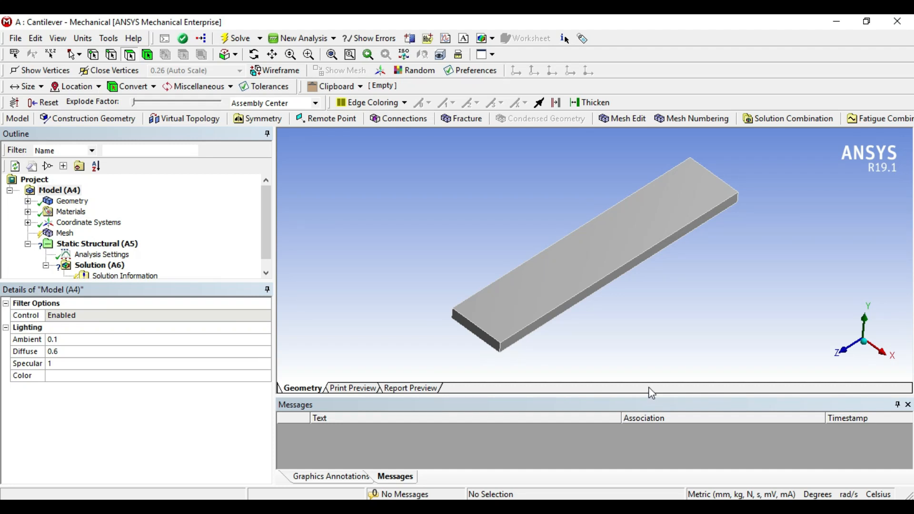
left_click_drag(648, 395, 654, 380)
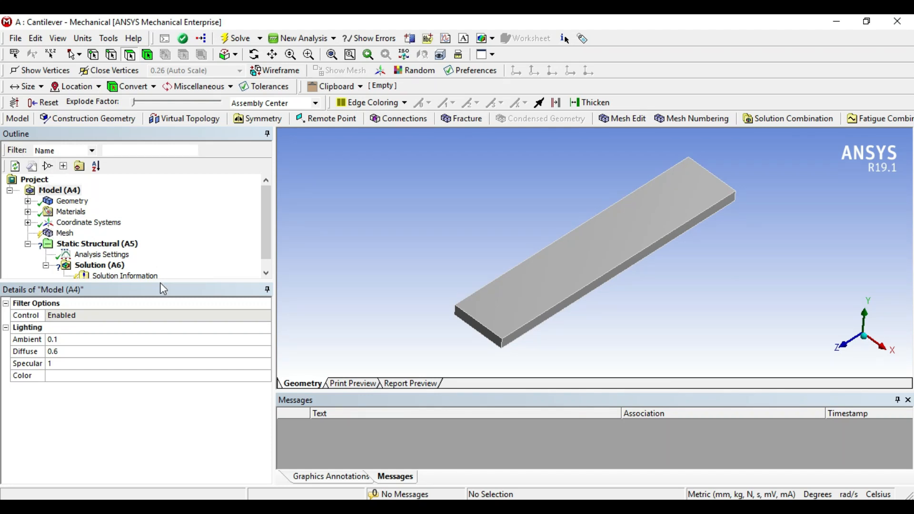
left_click_drag(162, 284, 170, 305)
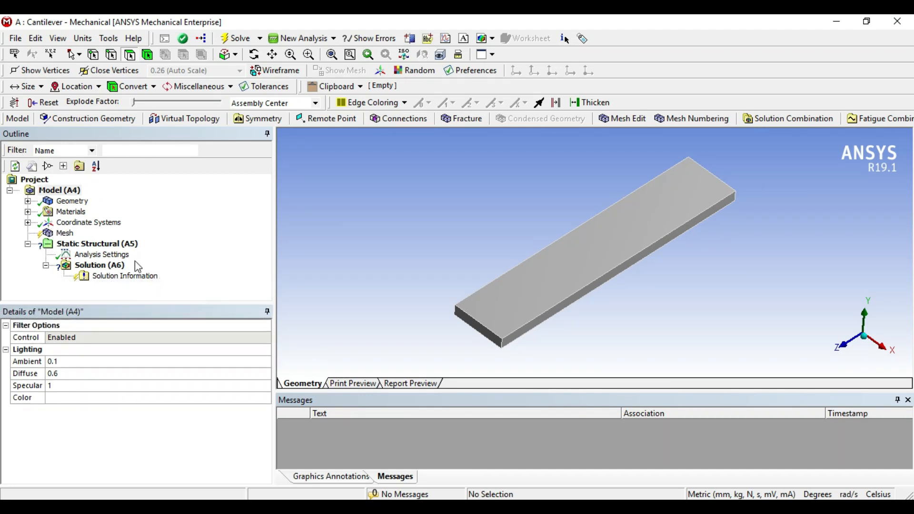
Examine the Structural Steel material properties and the solid body's material assignment in the model tree.
left_click(51, 190)
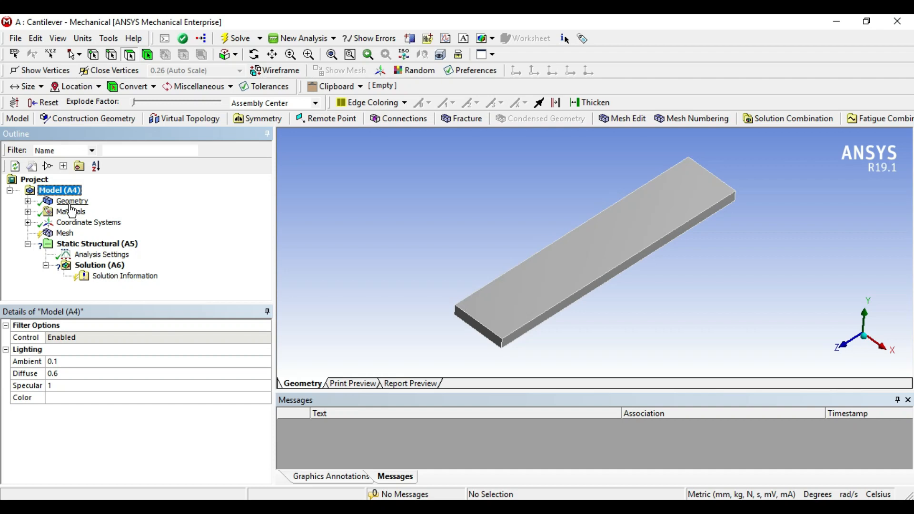
left_click(28, 212)
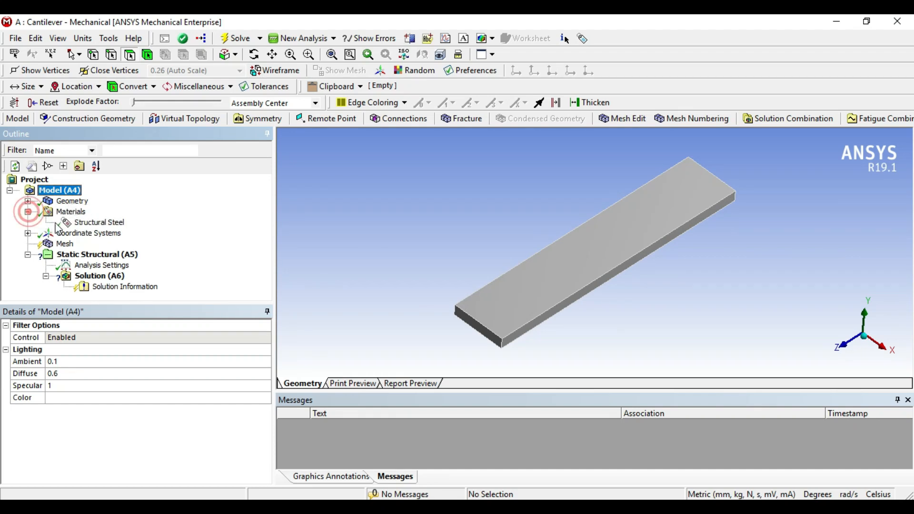
left_click(106, 223)
left_click(28, 201)
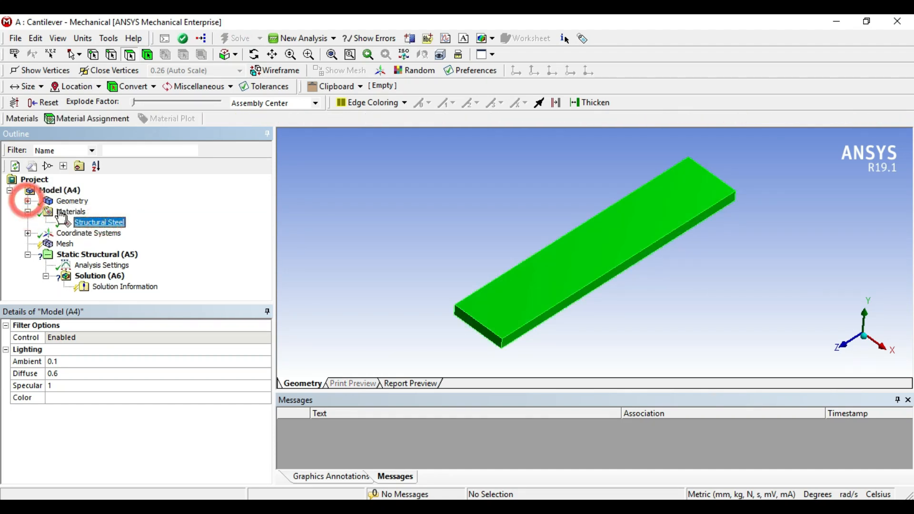
left_click(28, 201)
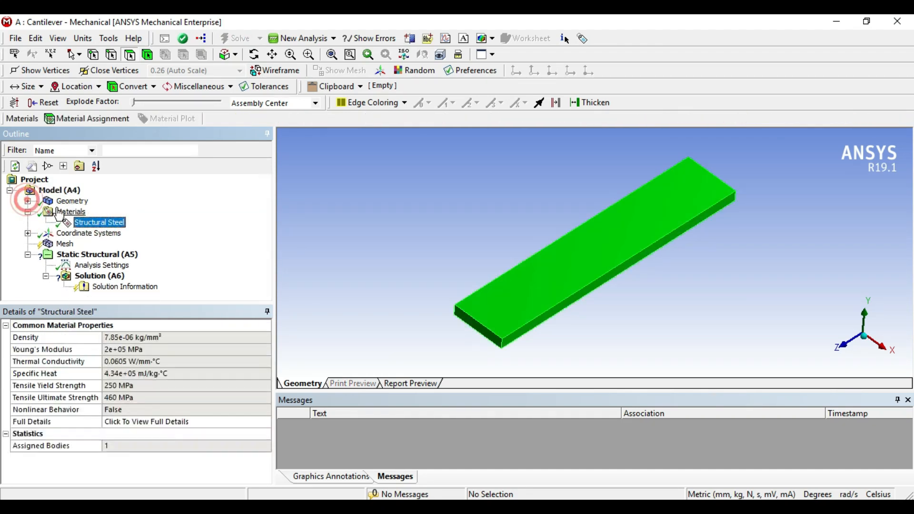
left_click(27, 201)
left_click(81, 212)
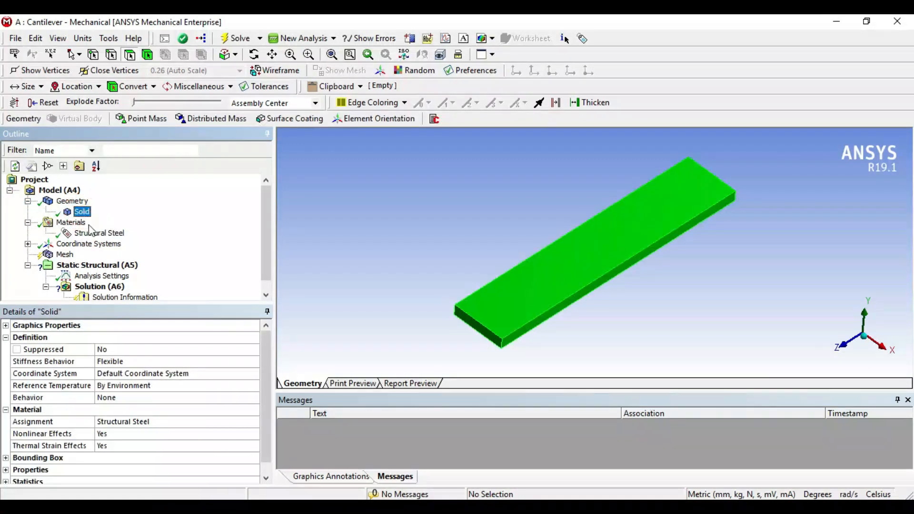
left_click(27, 222)
left_click(28, 201)
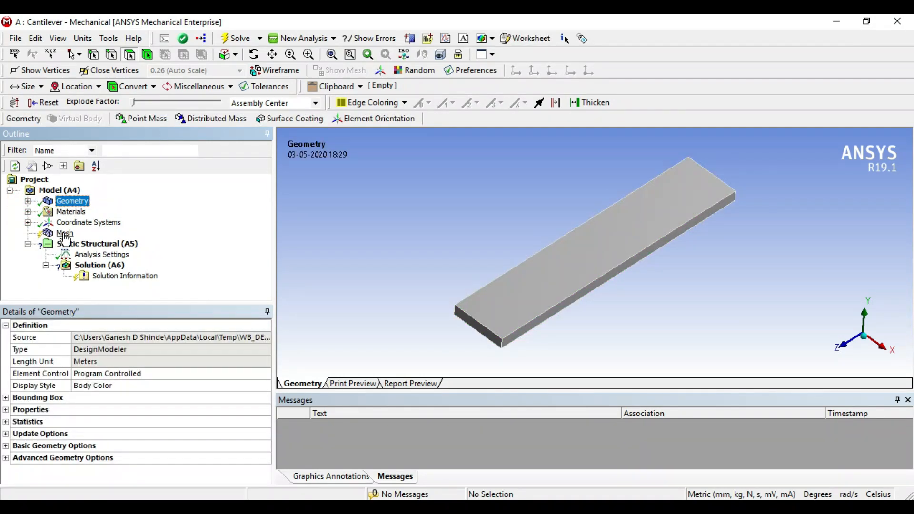
Generate the beam's mesh with the default element size and program-controlled element order.
left_click(65, 233)
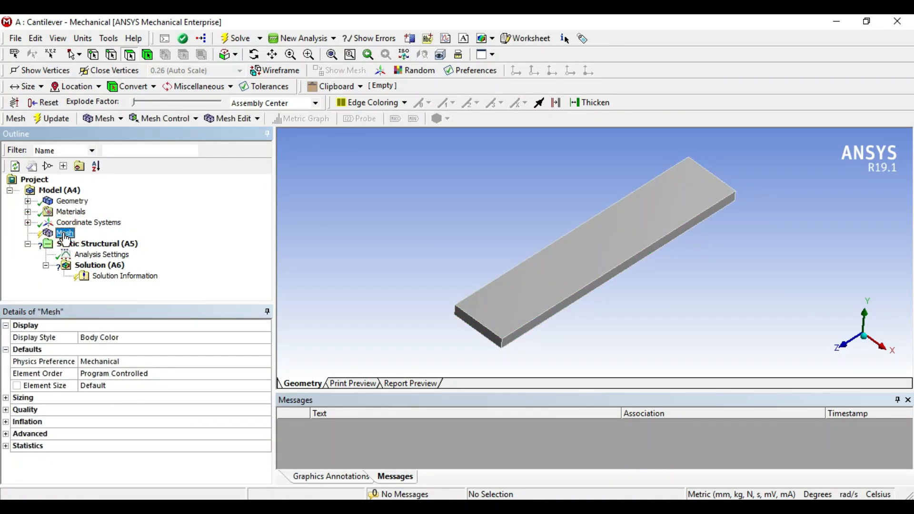
right_click(66, 238)
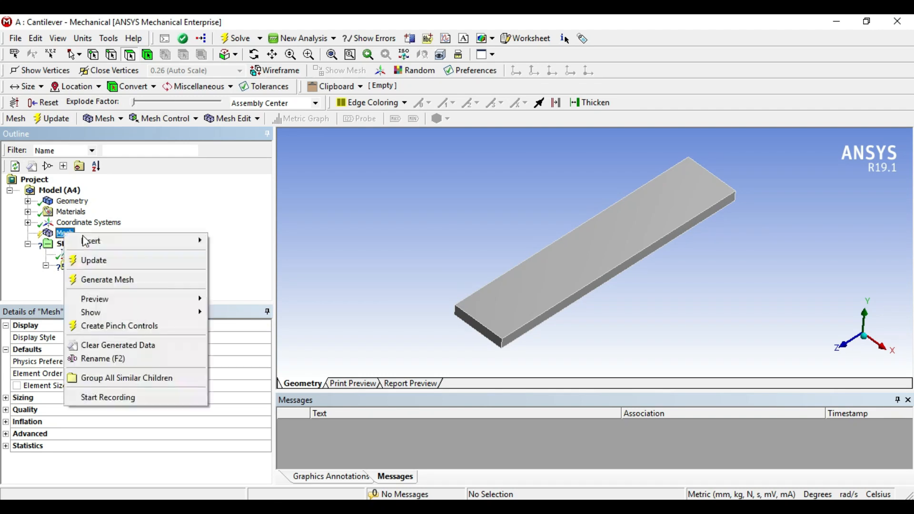
left_click(114, 279)
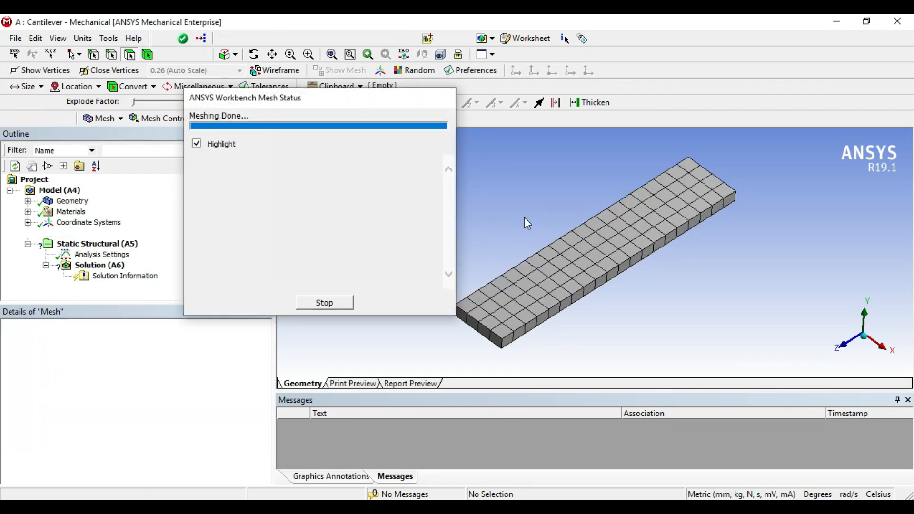
mouse_move(603, 338)
middle_mouse_down()
mouse_move(597, 322)
mouse_move(644, 337)
mouse_move(593, 328)
mouse_move(614, 329)
mouse_move(596, 341)
mouse_move(605, 339)
mouse_move(599, 316)
mouse_move(588, 334)
mouse_move(577, 330)
mouse_move(595, 328)
middle_mouse_up()
scroll(609, 337, "up", 2)
scroll(611, 337, "down", 2)
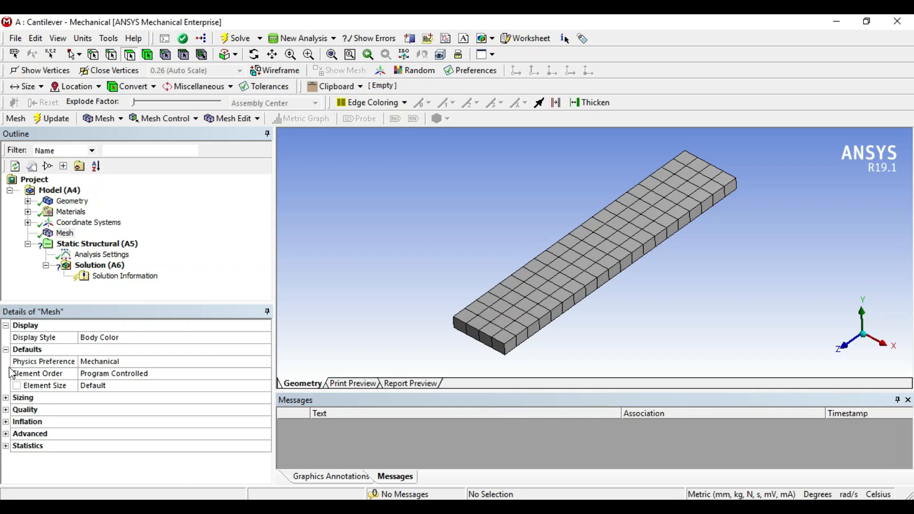
Expand the mesh statistics to examine the numbers of nodes and elements.
left_click(65, 232)
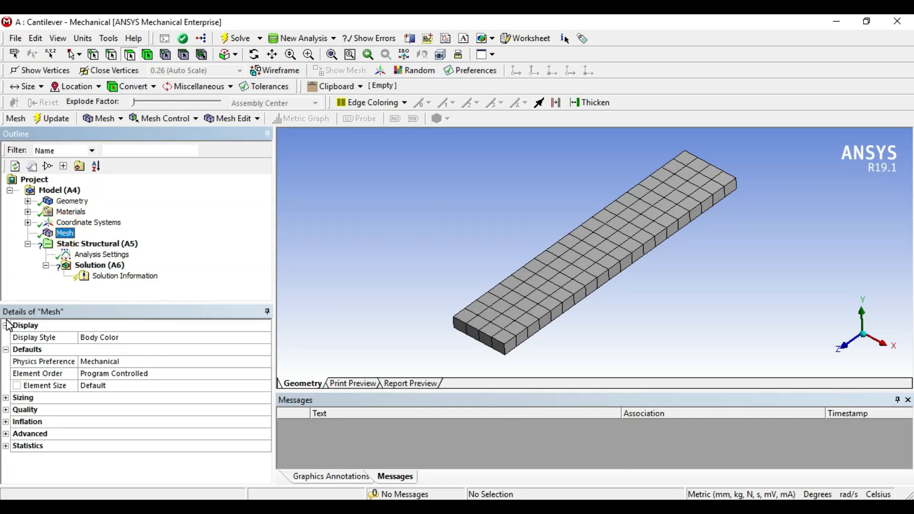
left_click(7, 446)
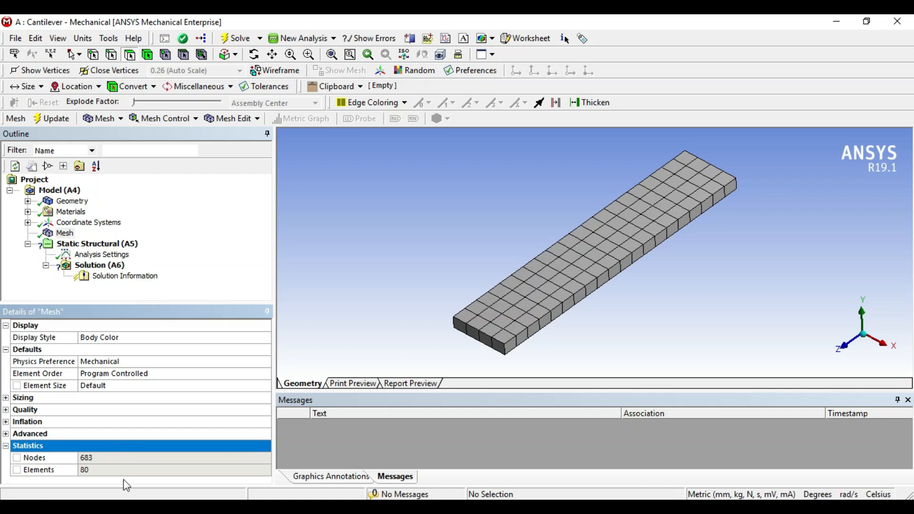
left_click_drag(167, 304, 168, 292)
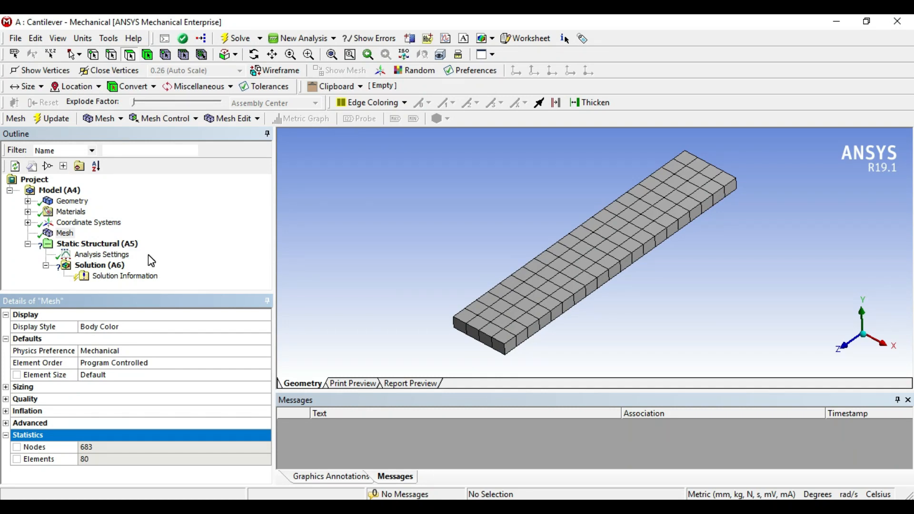
Add a fixed support to the static structural analysis on the beam's end face at the sketch-plane end.
left_click(97, 246)
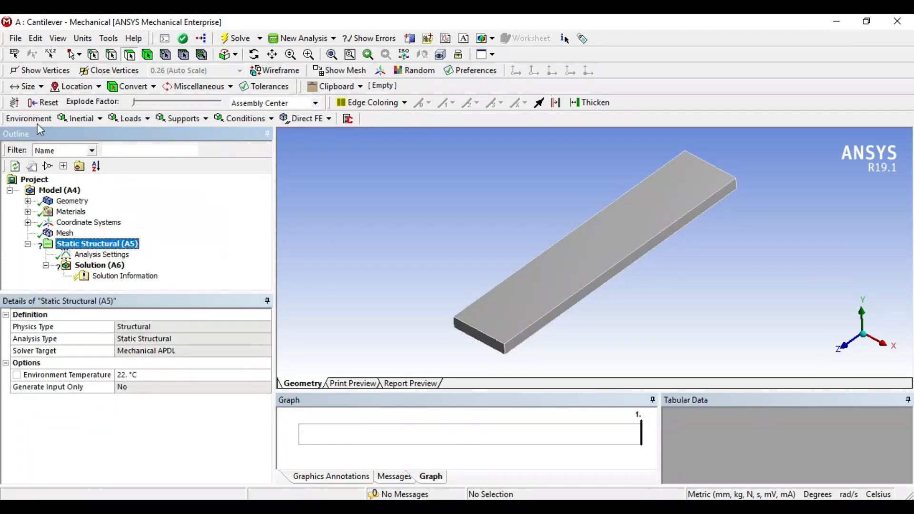
left_click(193, 121)
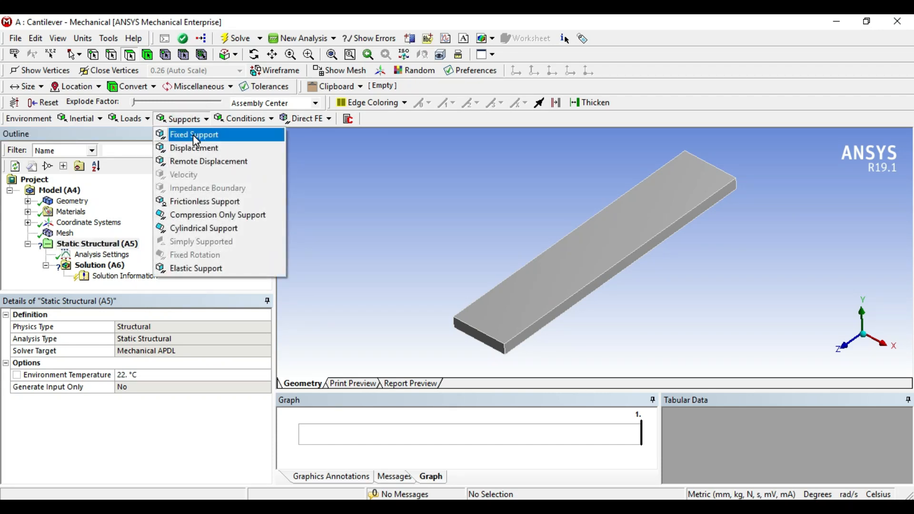
left_click(196, 135)
middle_click_drag(675, 311, 560, 333)
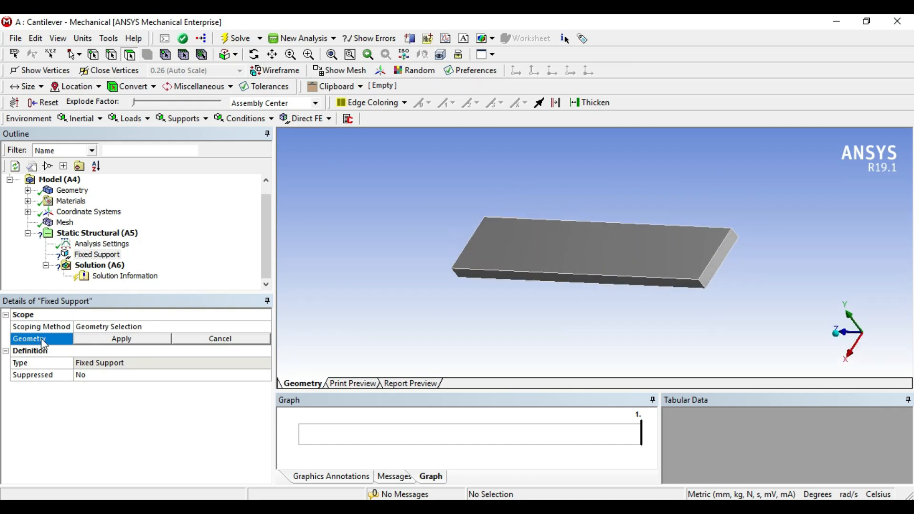
left_click(727, 278)
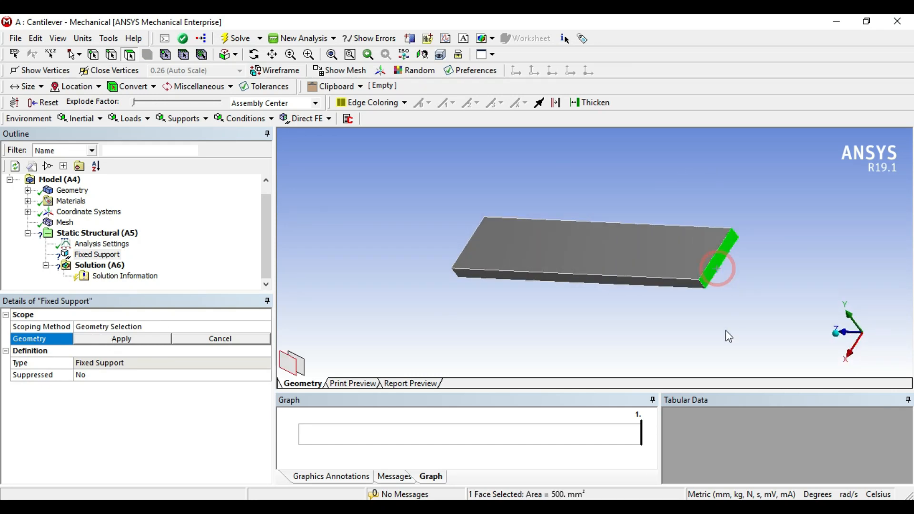
left_click(146, 339)
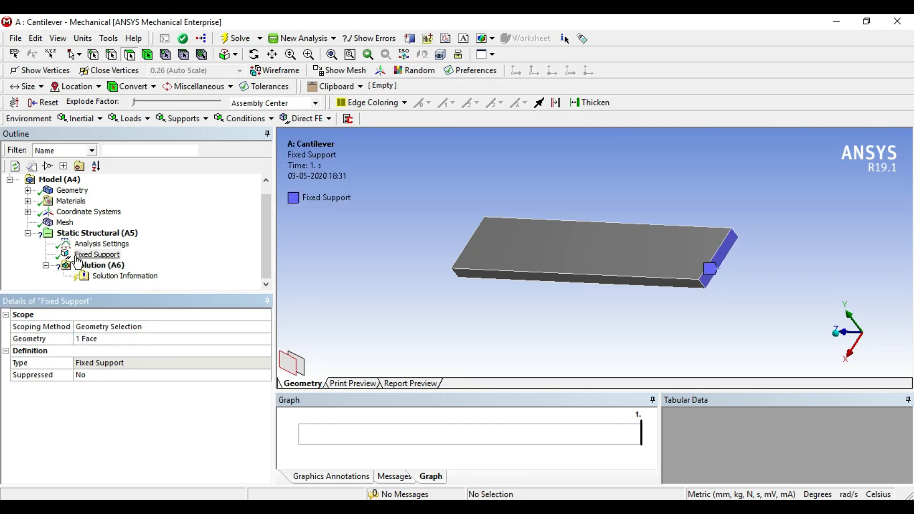
Add a force load to the static structural analysis, scoped to the upper 50 mm edge at the beam's free end.
left_click(105, 235)
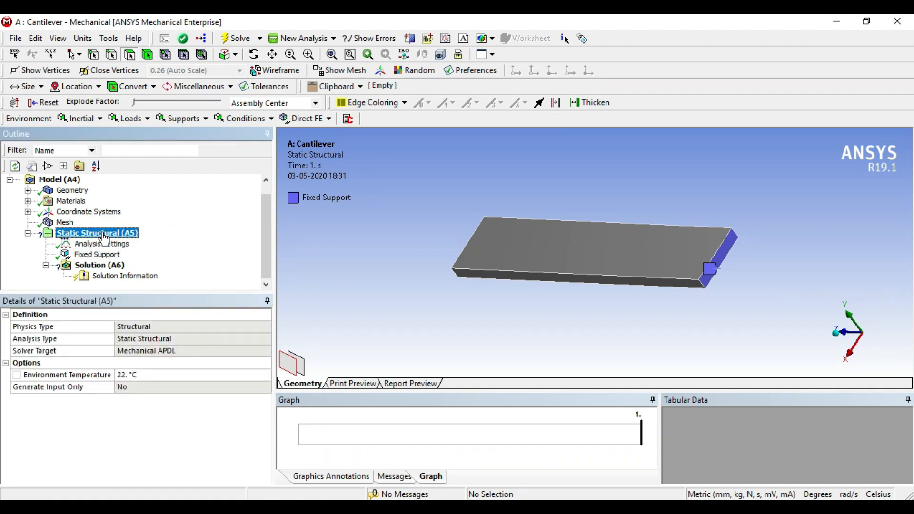
middle_click_drag(465, 324, 571, 336)
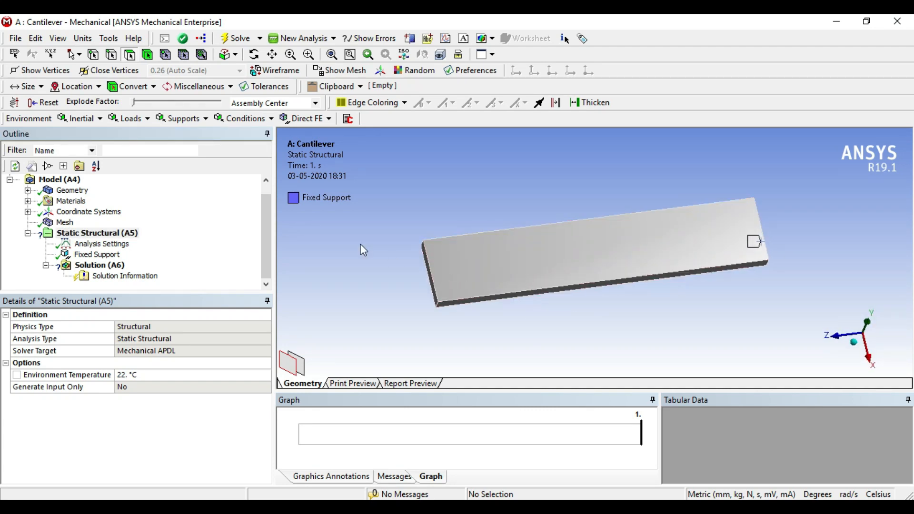
left_click(131, 120)
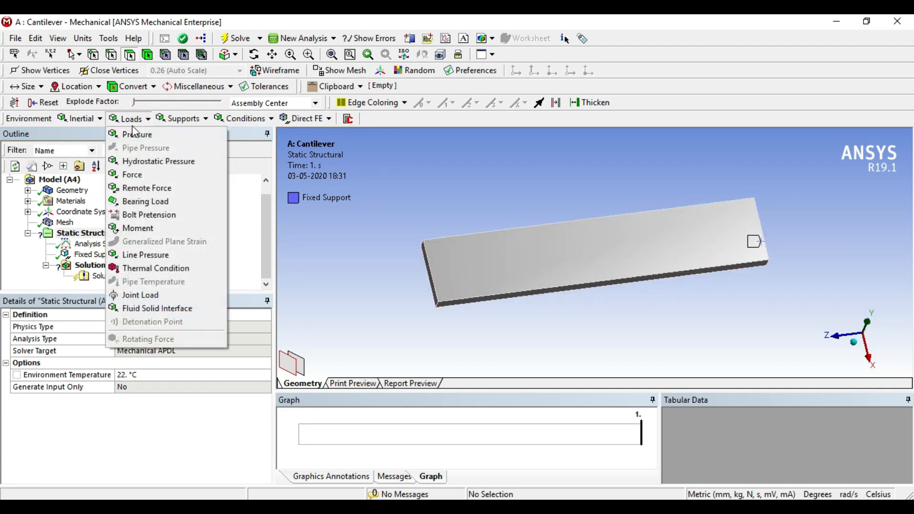
left_click(144, 178)
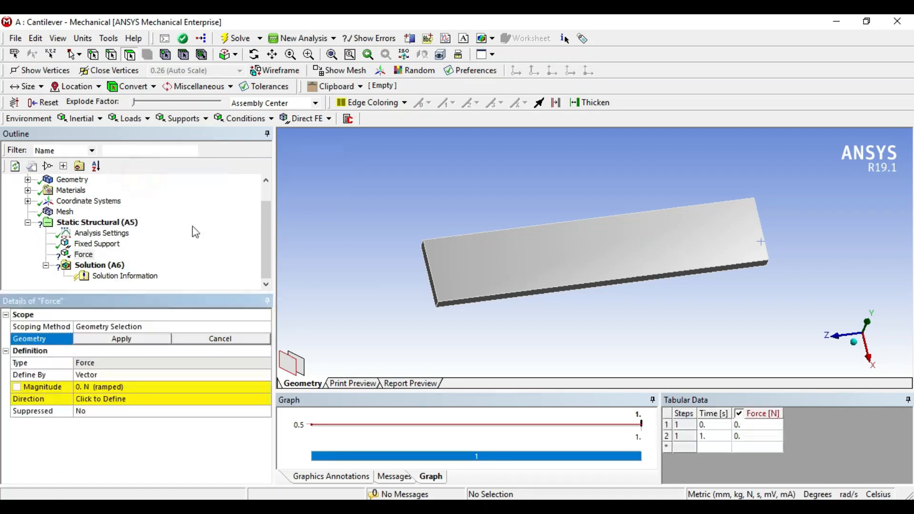
middle_click_drag(460, 341, 495, 337)
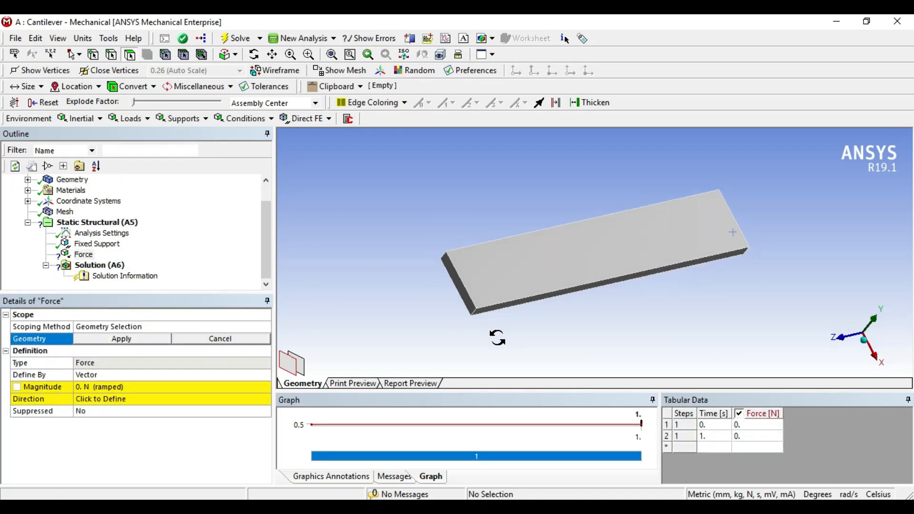
scroll(475, 336, "up", 3)
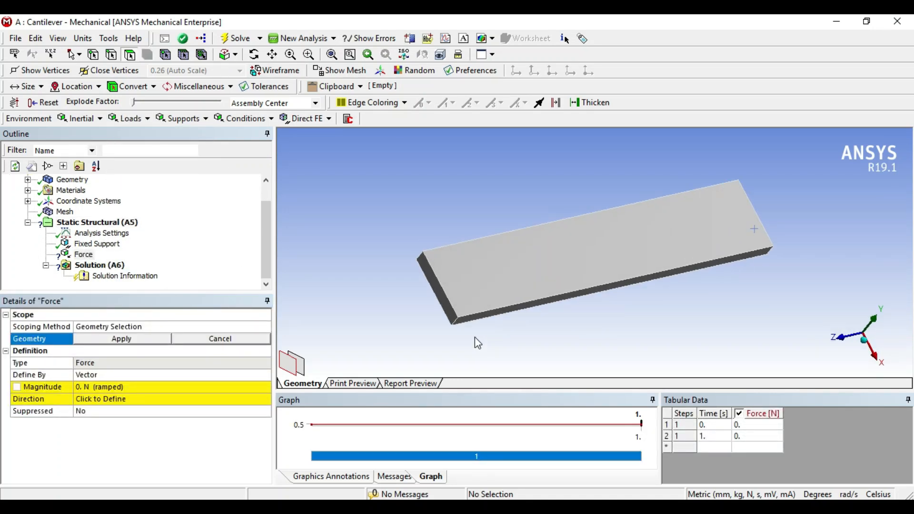
left_click(111, 54)
left_click(417, 290)
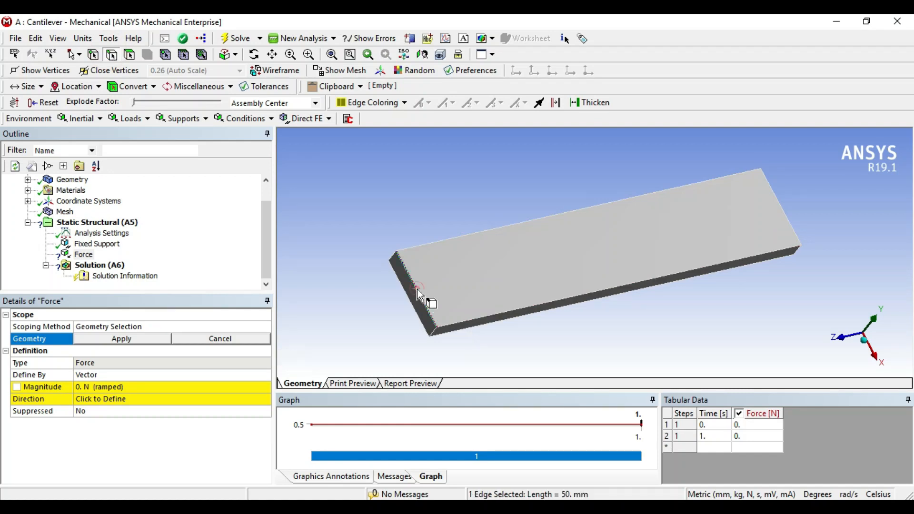
middle_click_drag(548, 330, 513, 298)
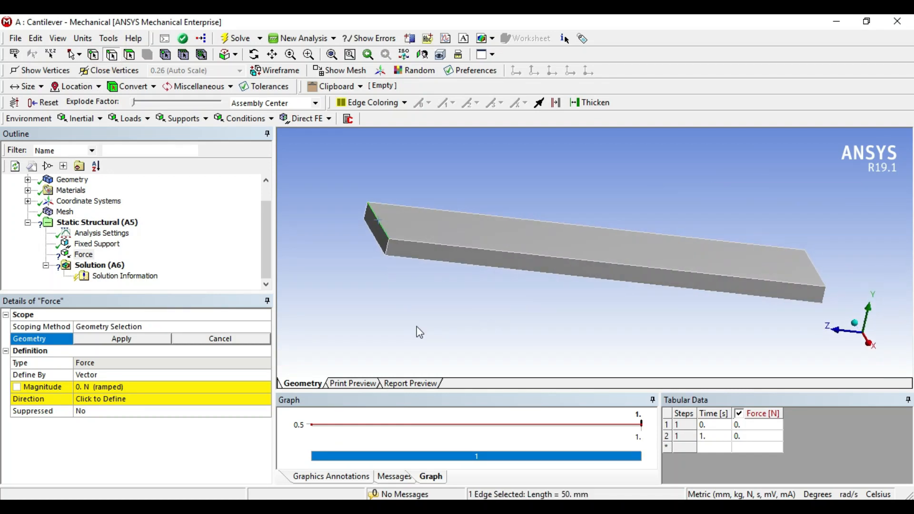
left_click(150, 341)
Define the force by components in the global coordinate system and set its Y component to -500 N.
mouse_move(452, 340)
middle_mouse_down()
mouse_move(424, 324)
mouse_move(457, 284)
mouse_move(468, 329)
mouse_move(506, 328)
mouse_move(486, 333)
middle_mouse_up()
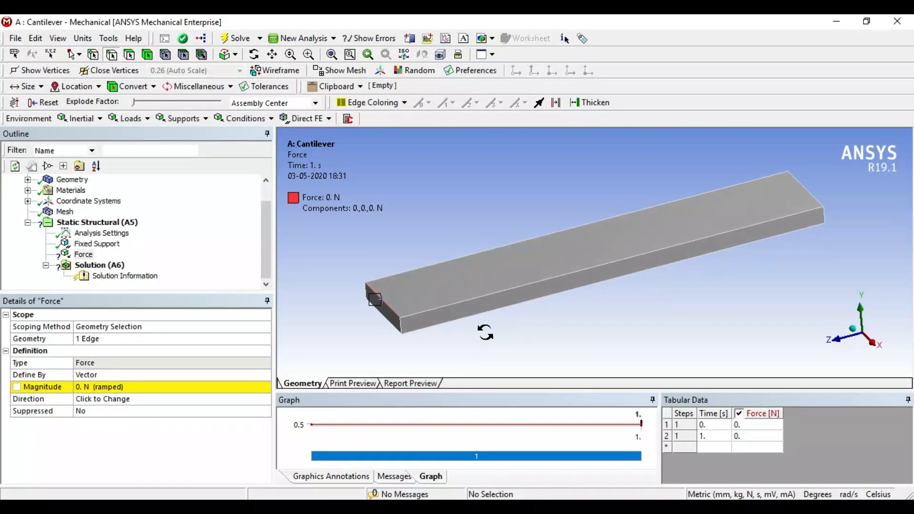
left_click(110, 376)
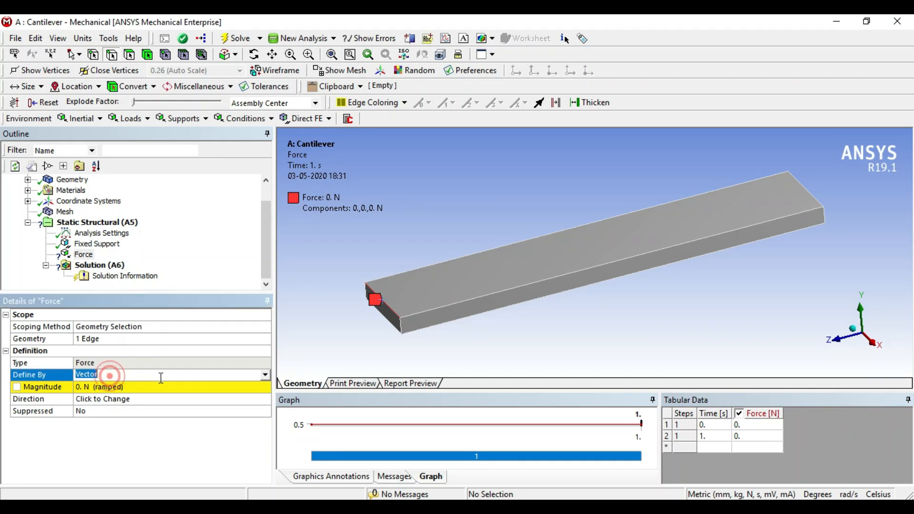
left_click(265, 375)
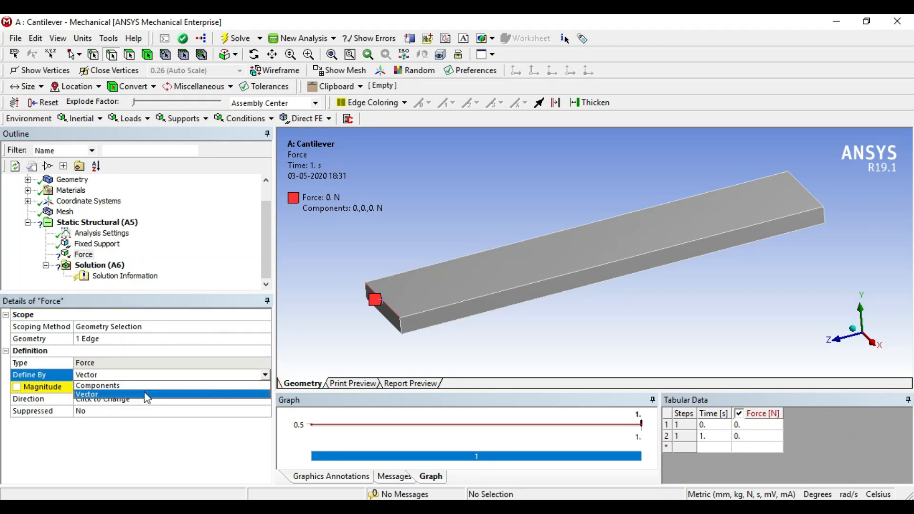
left_click(118, 386)
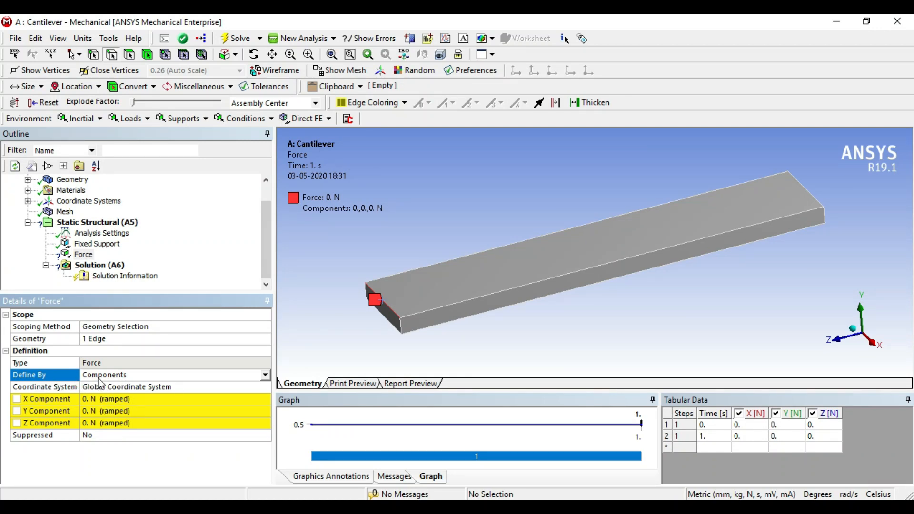
left_click(110, 412)
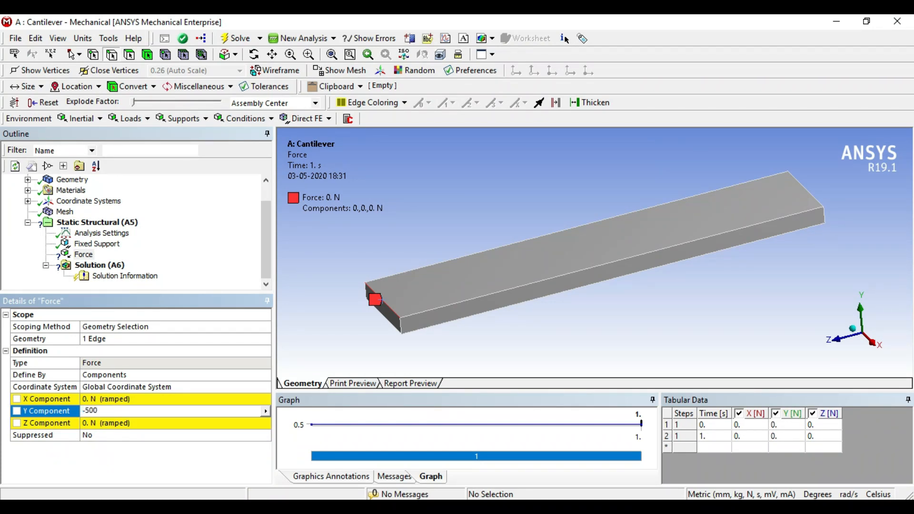
type("-500")
key("Return")
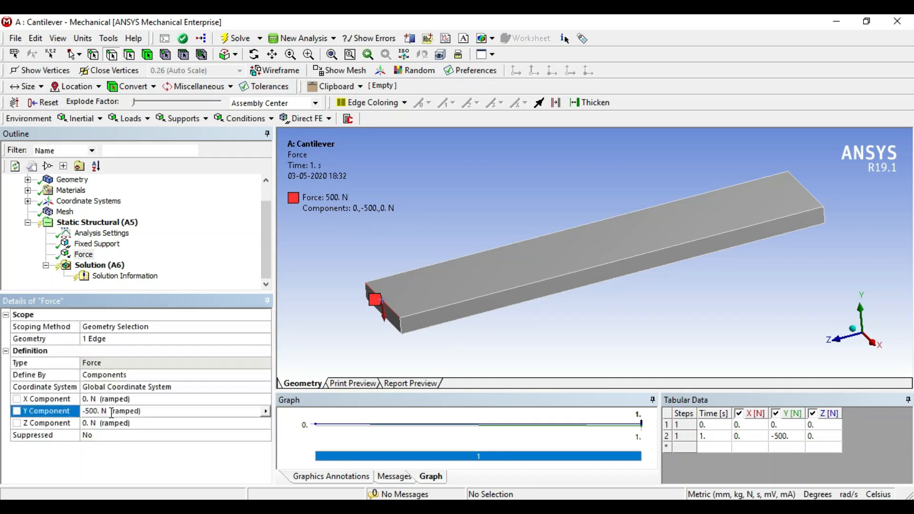
middle_click_drag(406, 348, 635, 265)
scroll(409, 336, "up", 5)
scroll(422, 328, "up", 3)
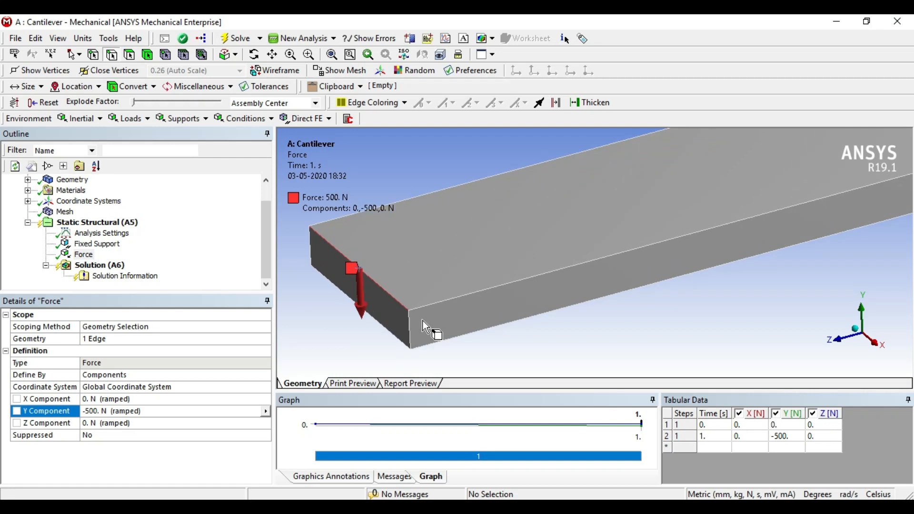
scroll(497, 324, "down", 5)
middle_click_drag(550, 338, 555, 330)
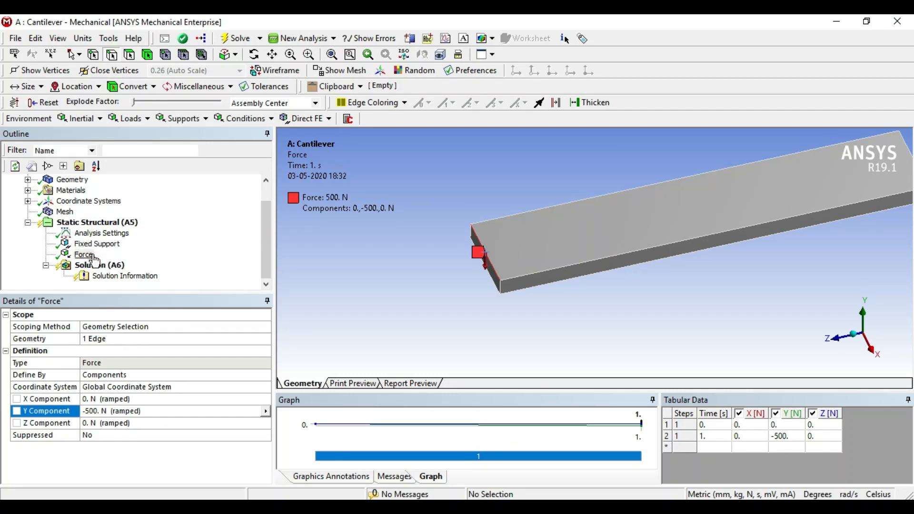
Examine the load and support types that can be inserted into the static structural analysis.
left_click(99, 223)
right_click(98, 223)
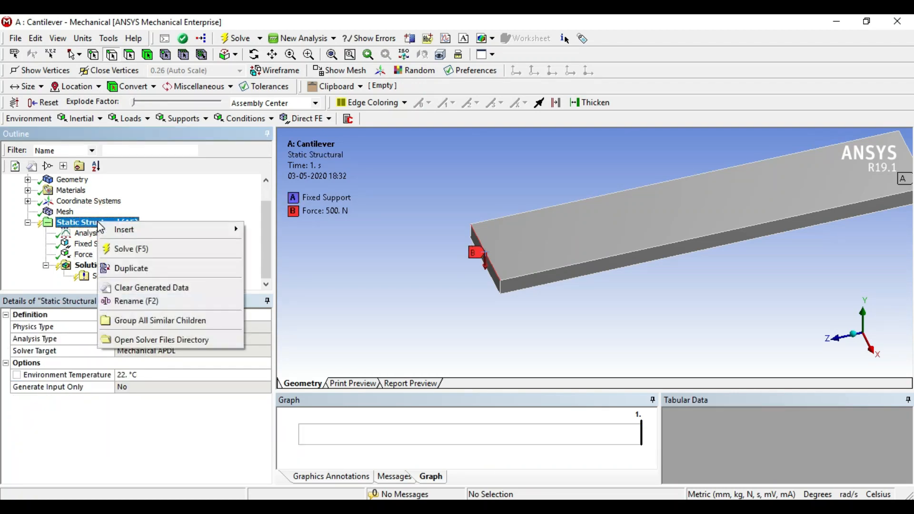
mouse_move(121, 229)
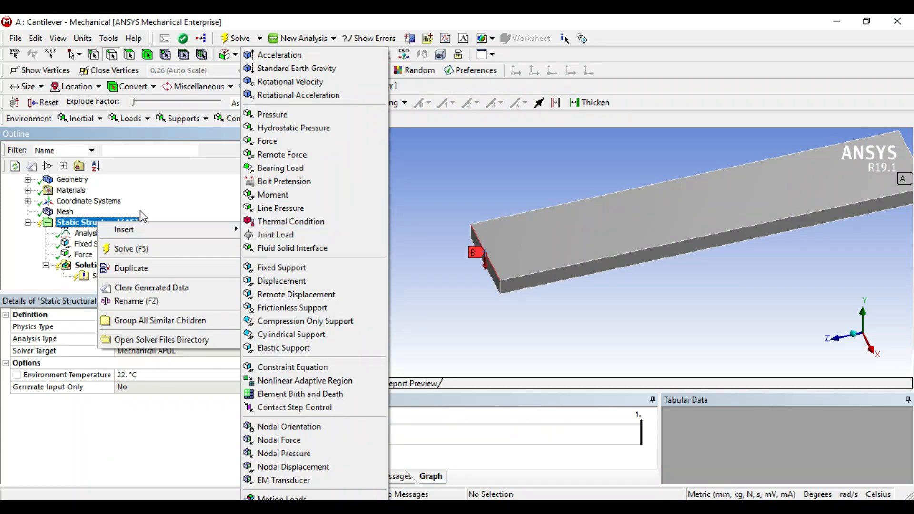
left_click(336, 253)
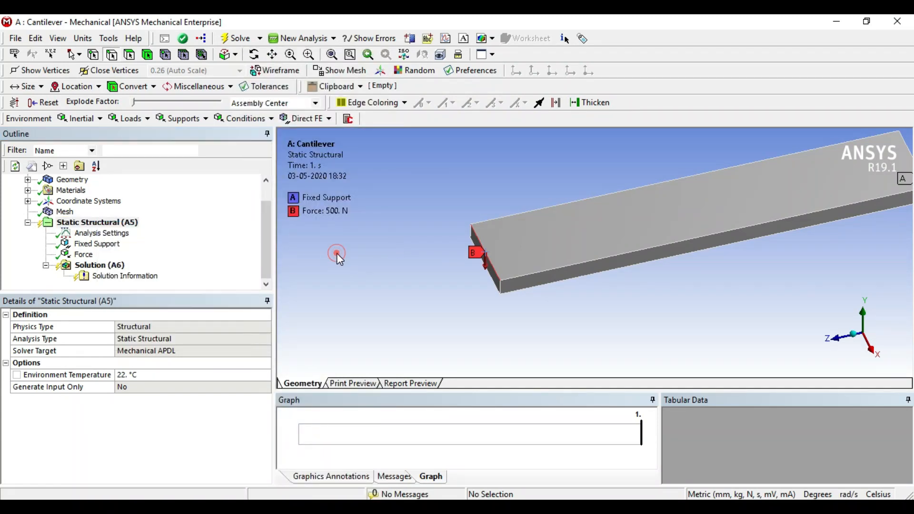
left_click(114, 222)
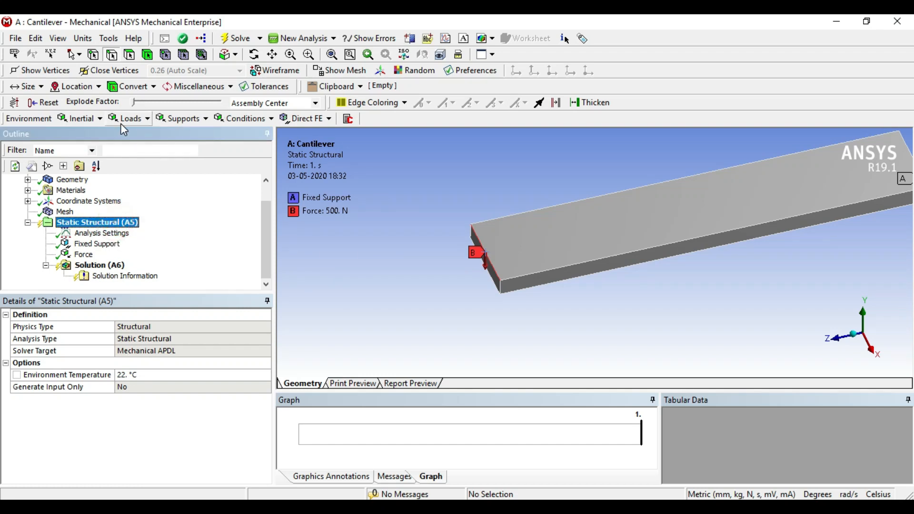
left_click(205, 119)
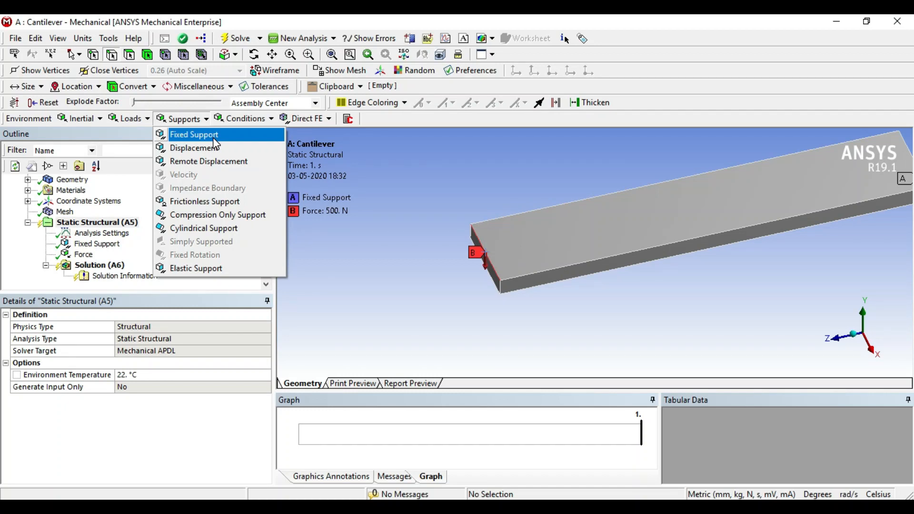
left_click(132, 119)
left_click(132, 119)
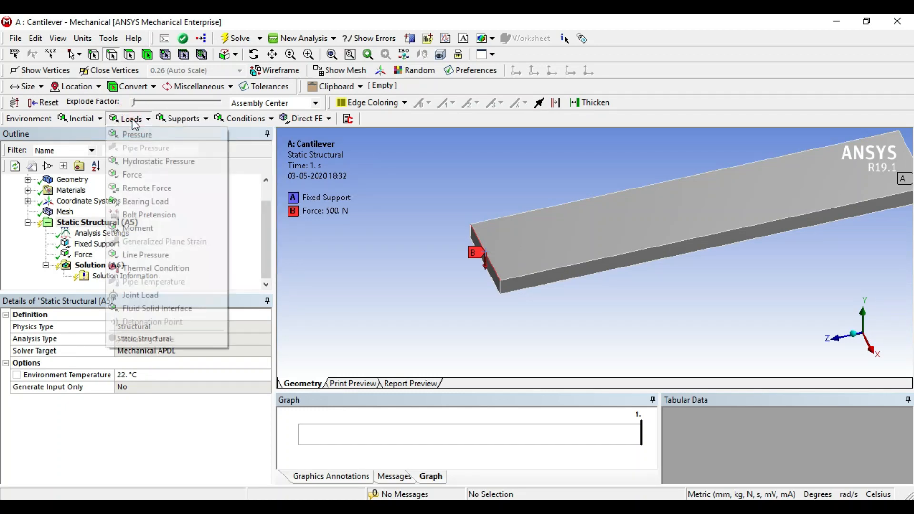
left_click(342, 250)
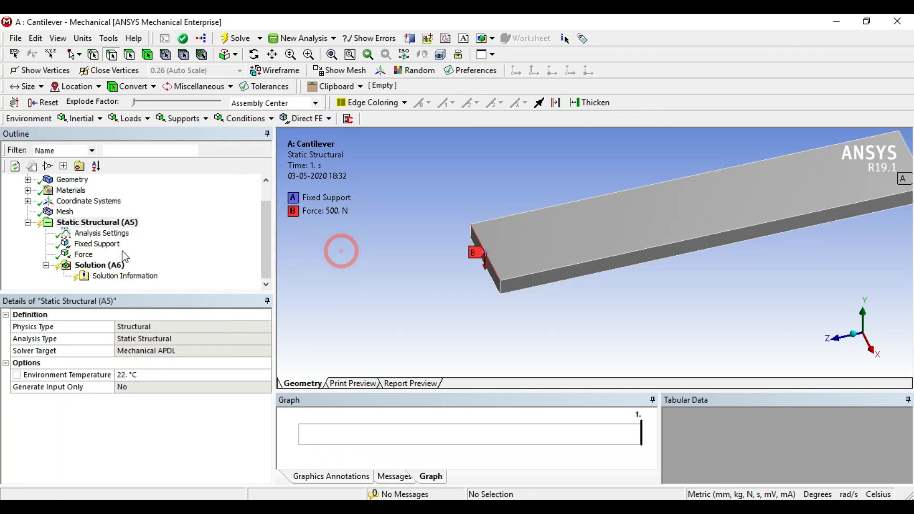
Examine the result types available for the solution, including deformation, strain, stress, energy, damage, linearized stress and probes.
left_click(100, 267)
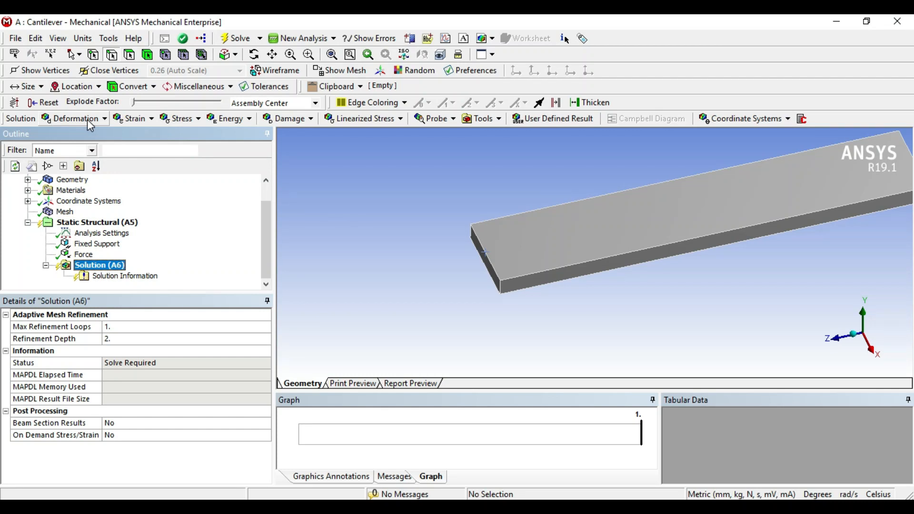
left_click(101, 119)
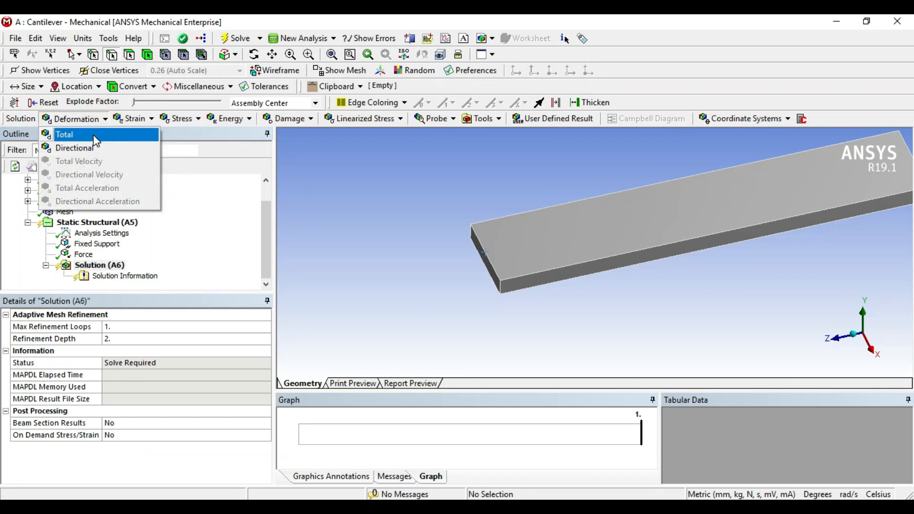
left_click(141, 119)
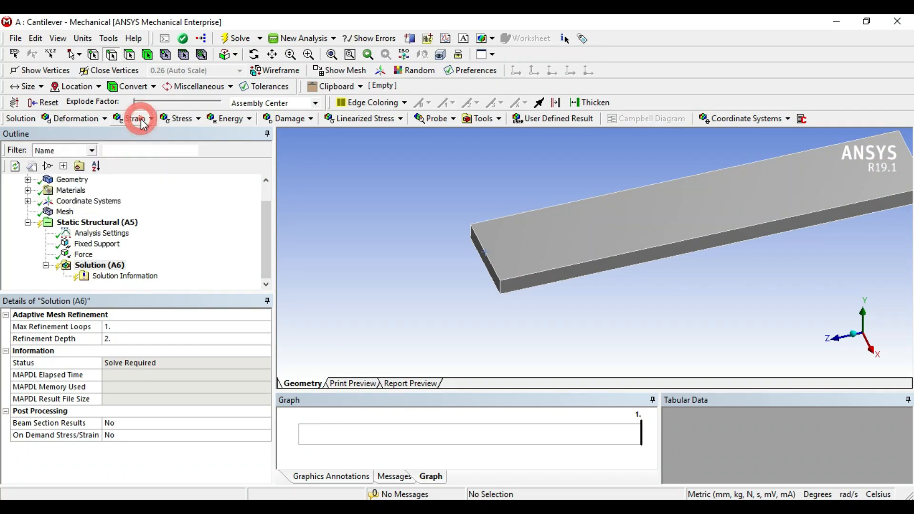
left_click(176, 119)
left_click(229, 119)
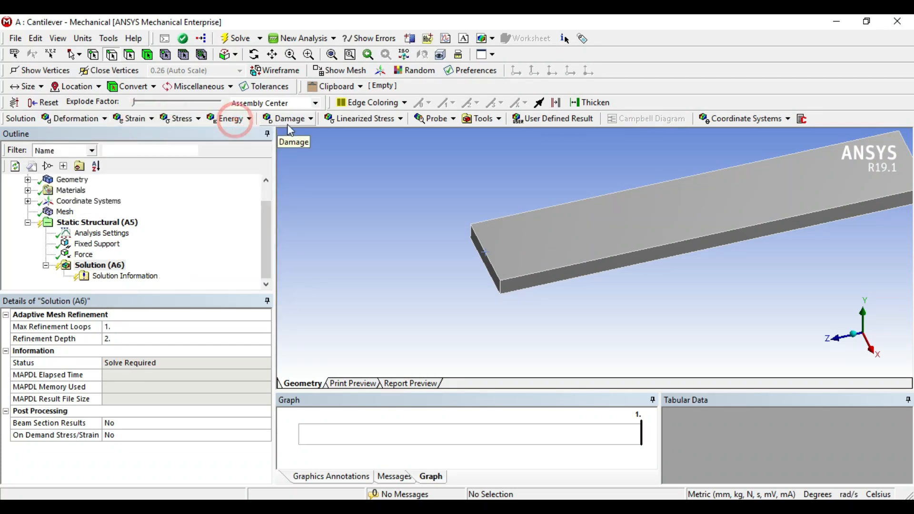
left_click(287, 119)
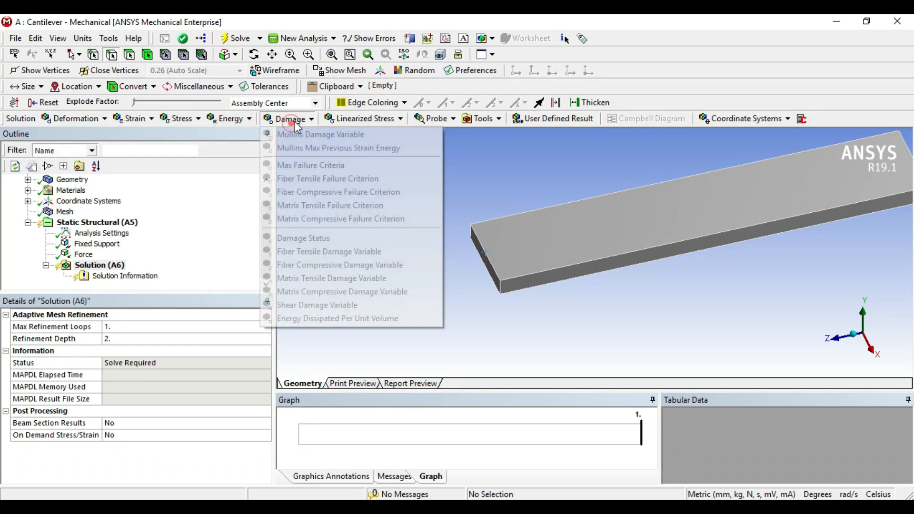
left_click(369, 122)
left_click(434, 119)
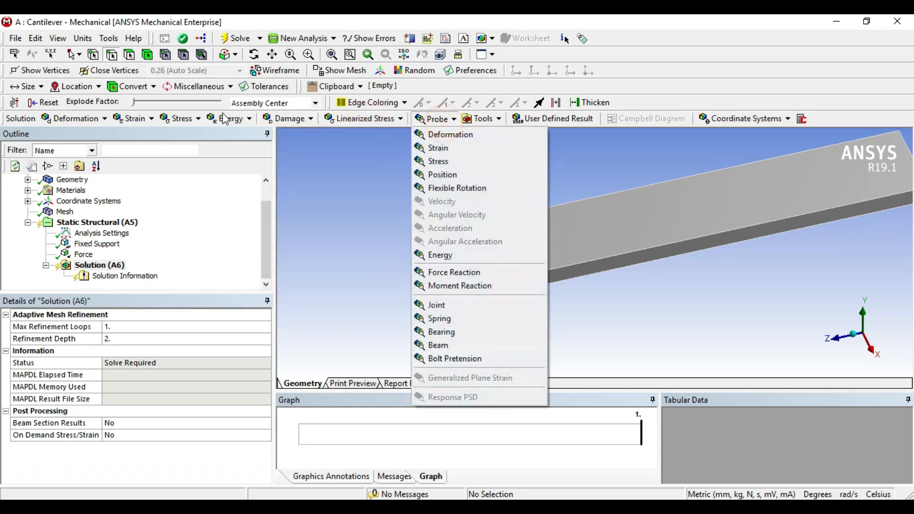
left_click(345, 190)
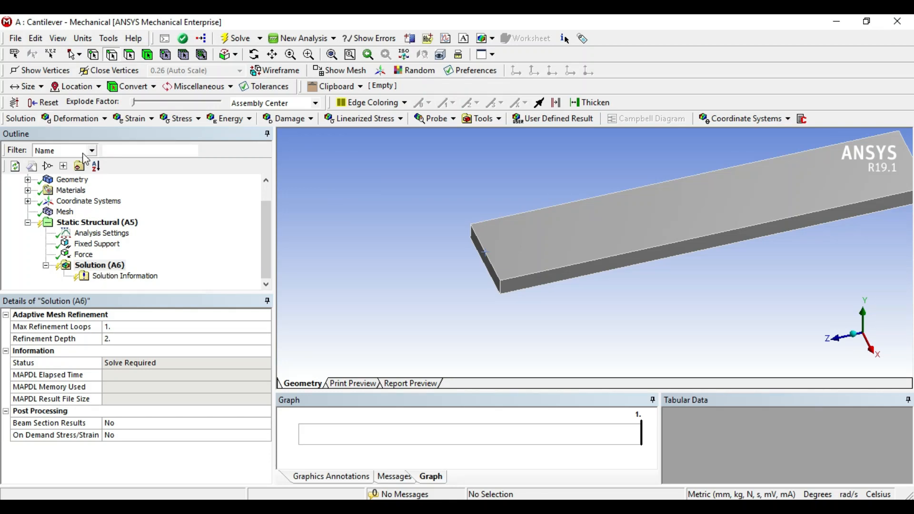
Add total deformation and directional deformation results for all bodies to the solution.
left_click(84, 125)
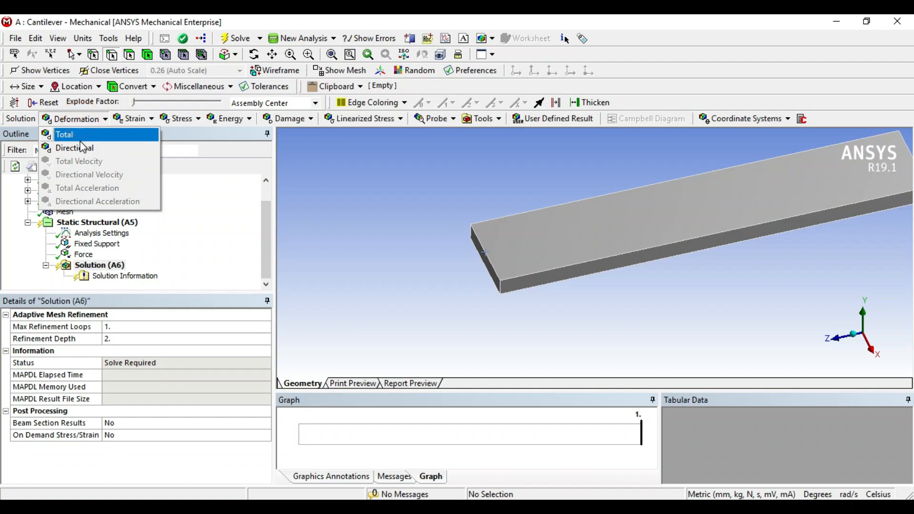
left_click(83, 137)
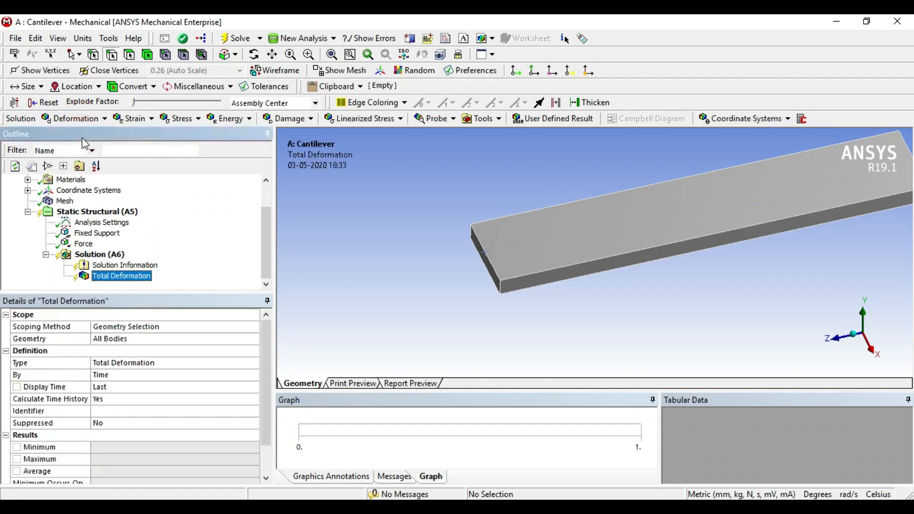
left_click(83, 120)
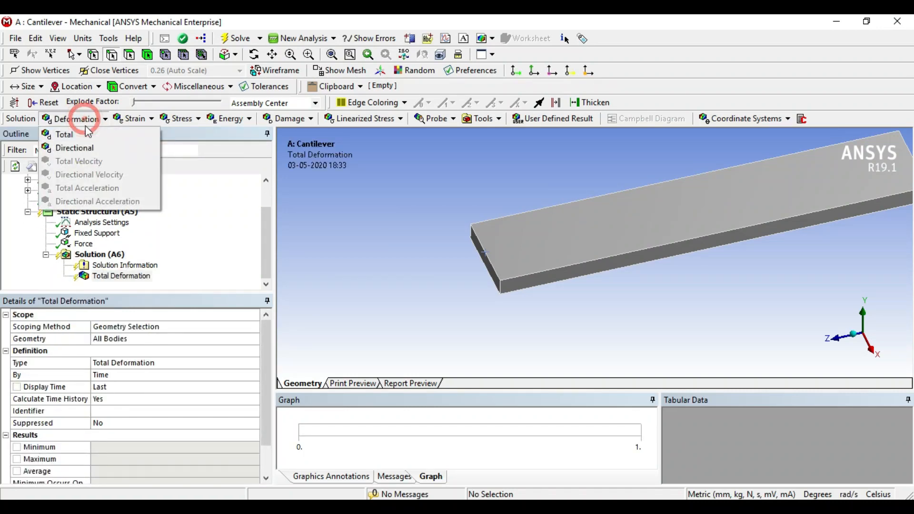
left_click(87, 150)
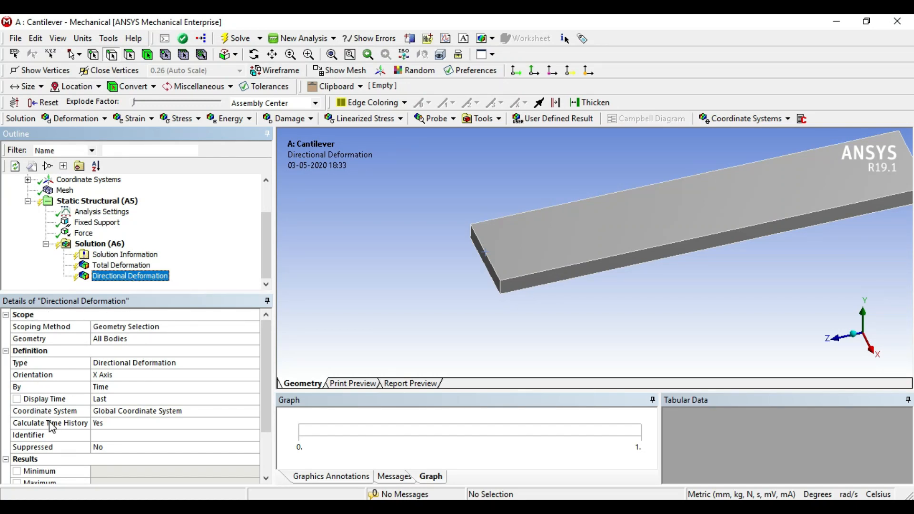
left_click(19, 352)
left_click(21, 353)
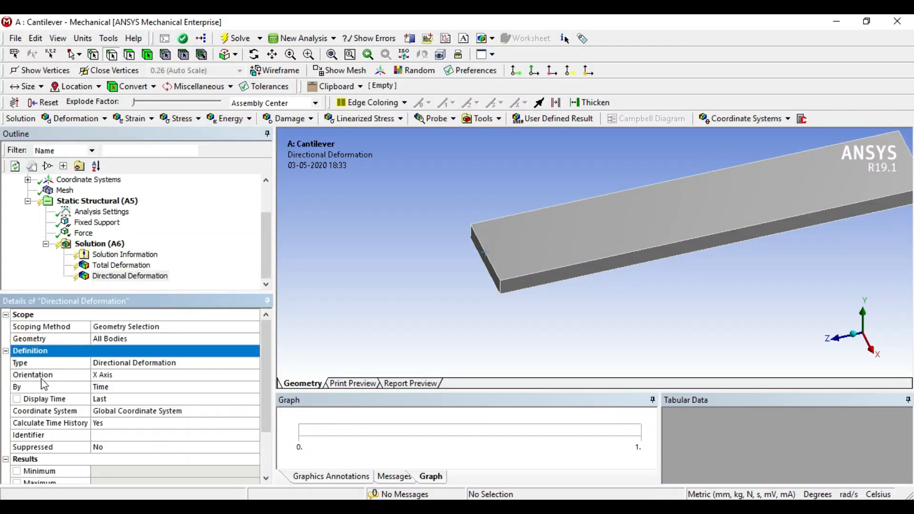
Add a second directional deformation result to the solution and set its orientation to the Y axis.
left_click(118, 375)
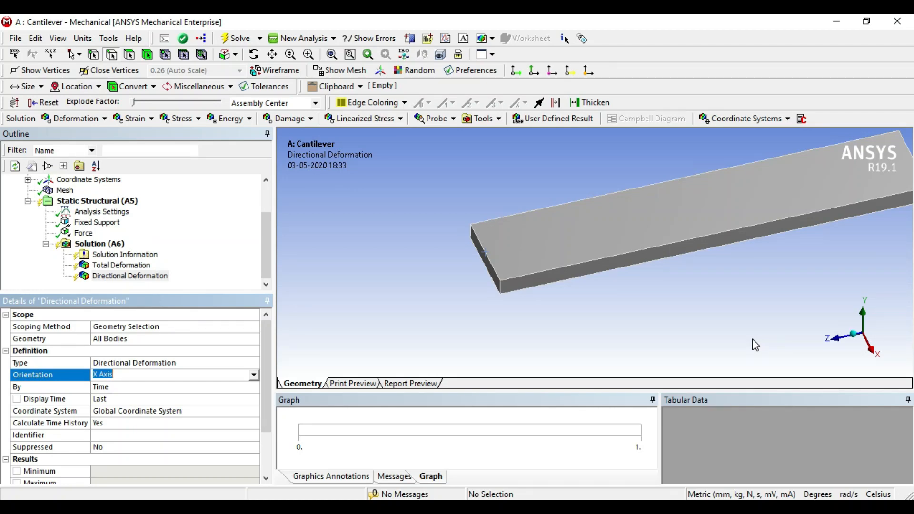
right_click(106, 244)
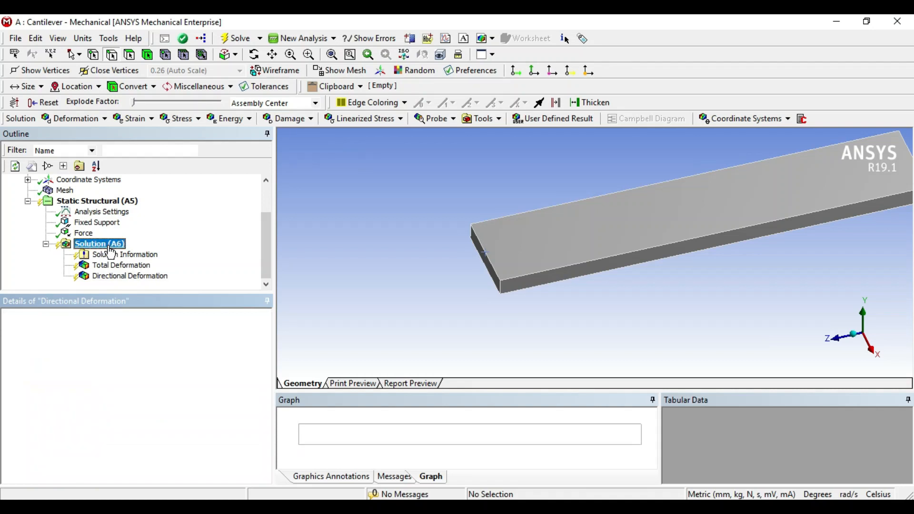
mouse_move(142, 253)
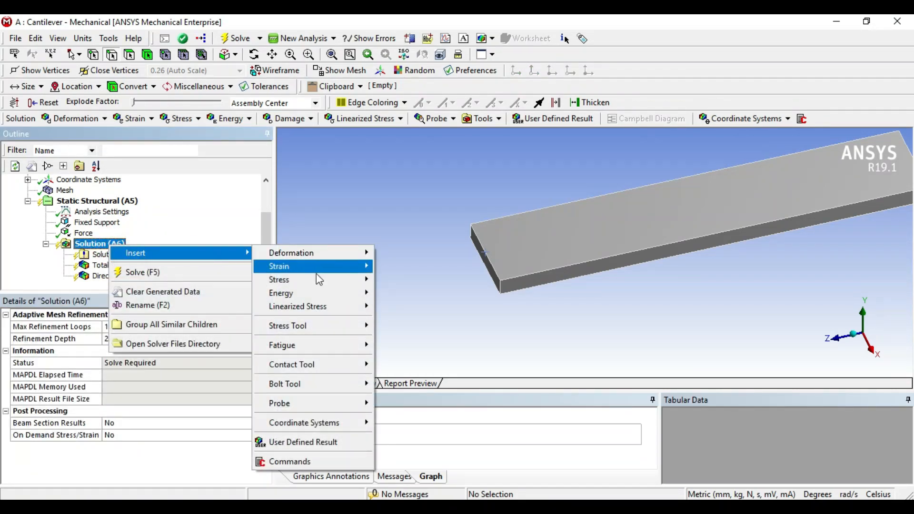
mouse_move(324, 258)
left_click(411, 265)
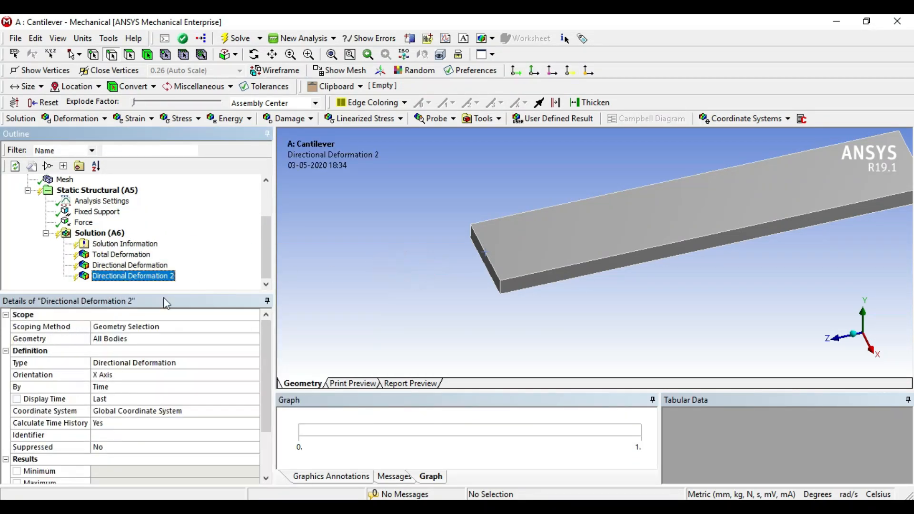
left_click(125, 375)
left_click(254, 374)
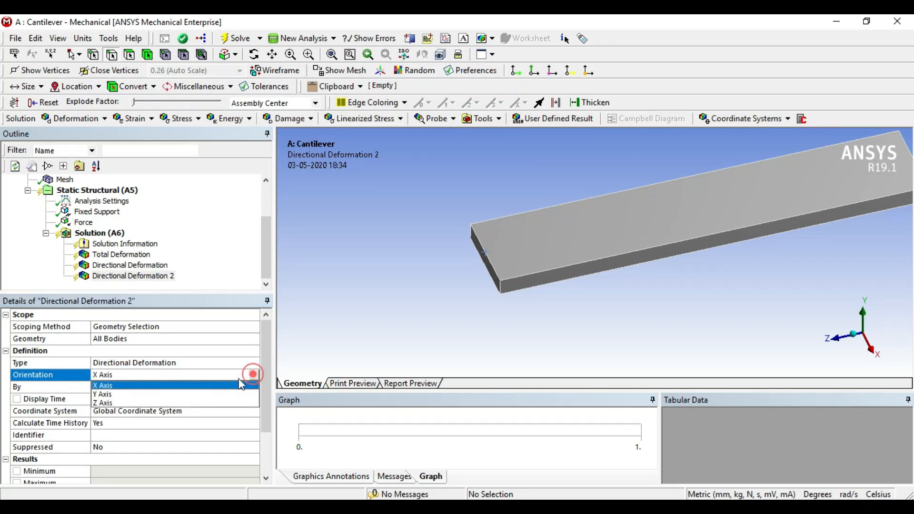
left_click(151, 395)
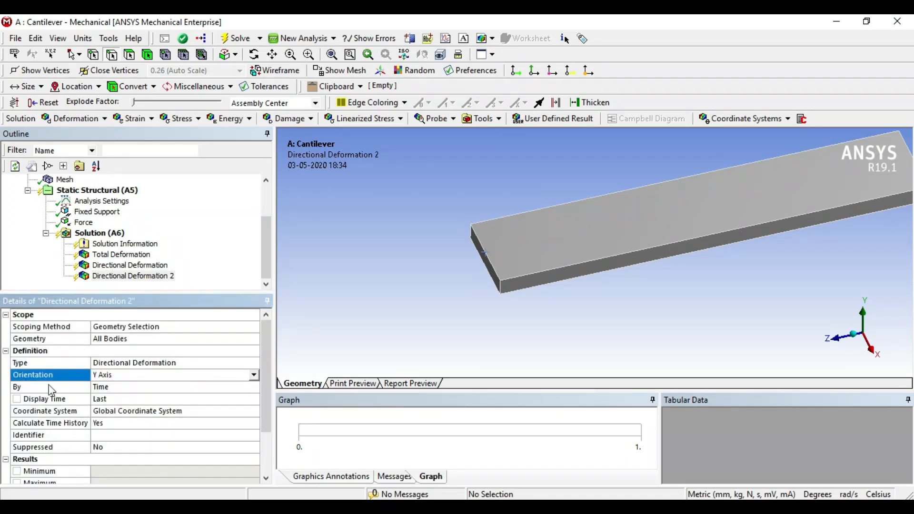
Add a third directional deformation result to the solution and set its orientation to the Z axis.
left_click(99, 232)
right_click(113, 235)
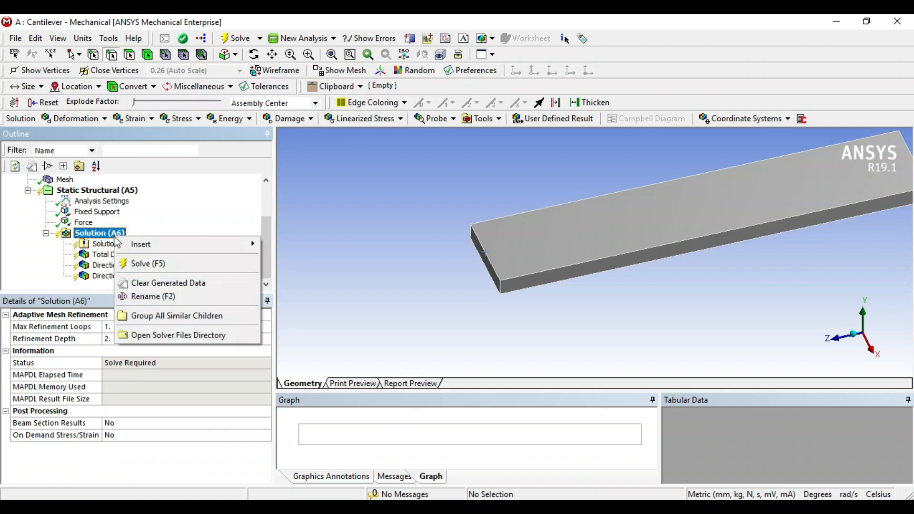
mouse_move(199, 245)
mouse_move(286, 244)
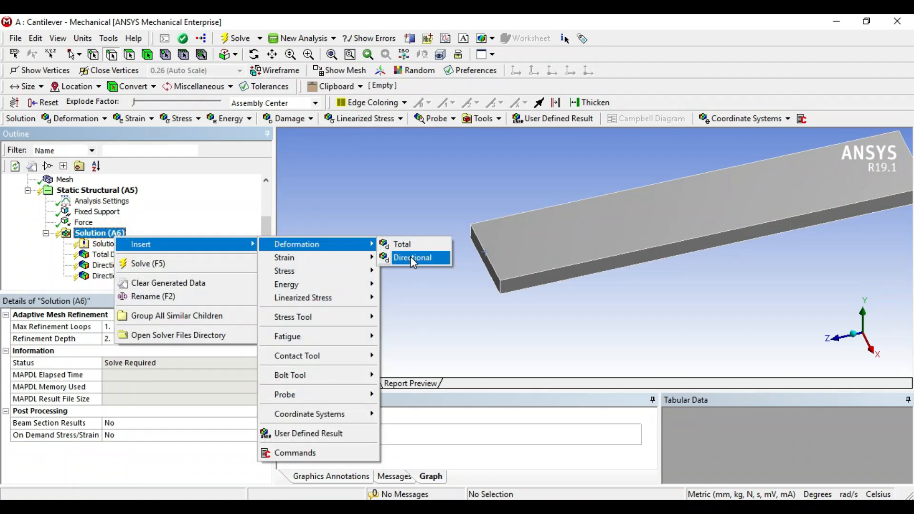
left_click(410, 257)
left_click(119, 375)
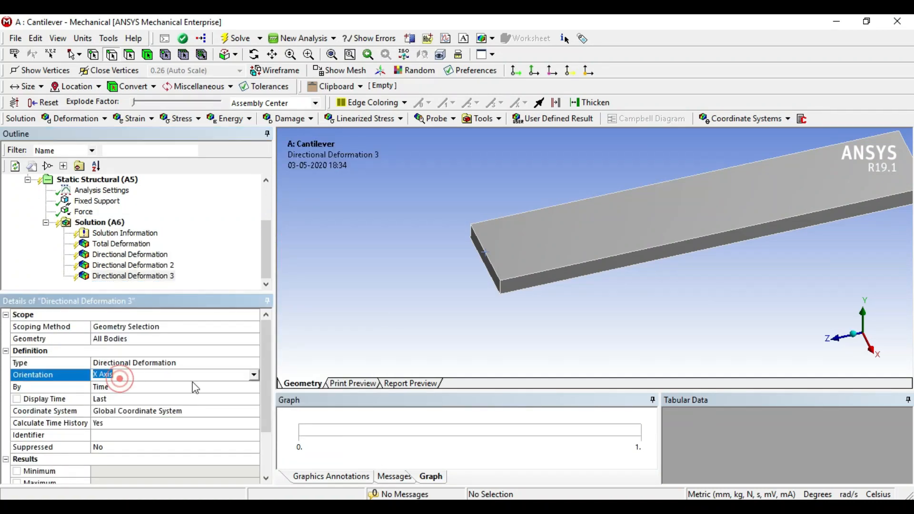
left_click(254, 376)
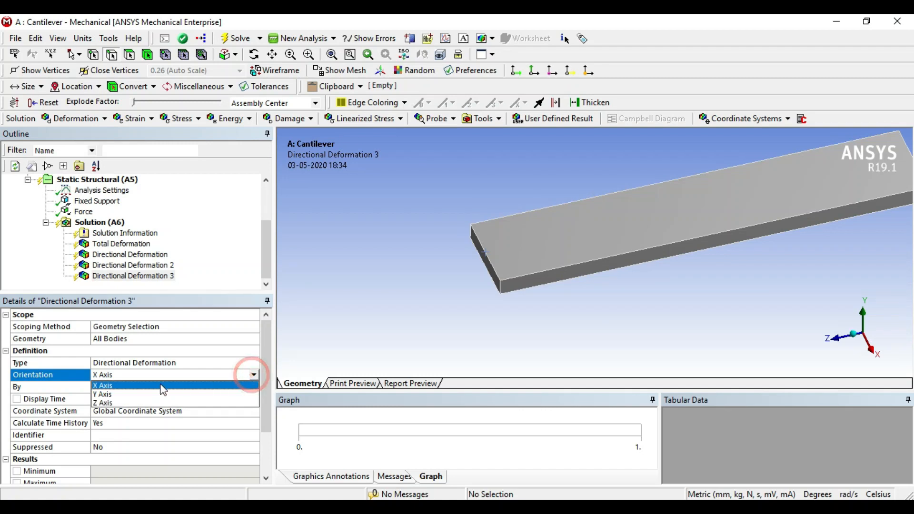
left_click(121, 406)
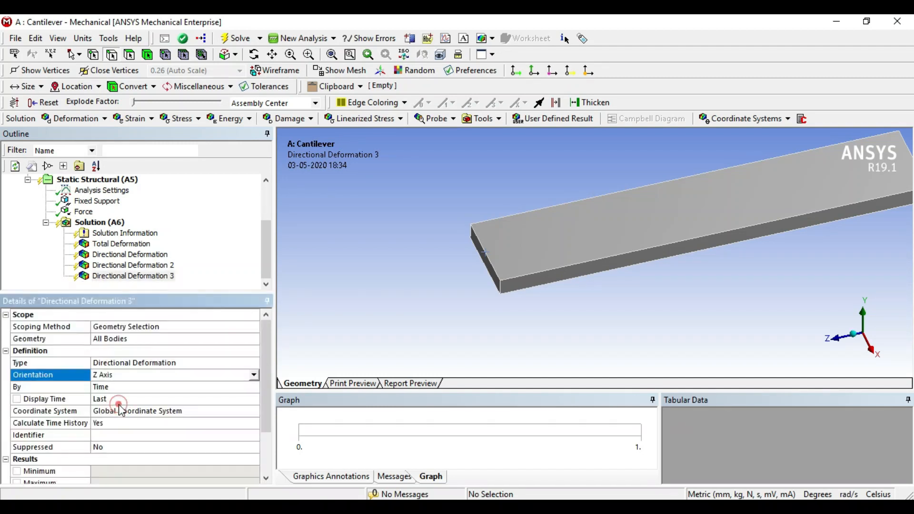
Add an equivalent (von-Mises) stress result for all bodies to the solution.
left_click(100, 222)
right_click(102, 224)
mouse_move(136, 233)
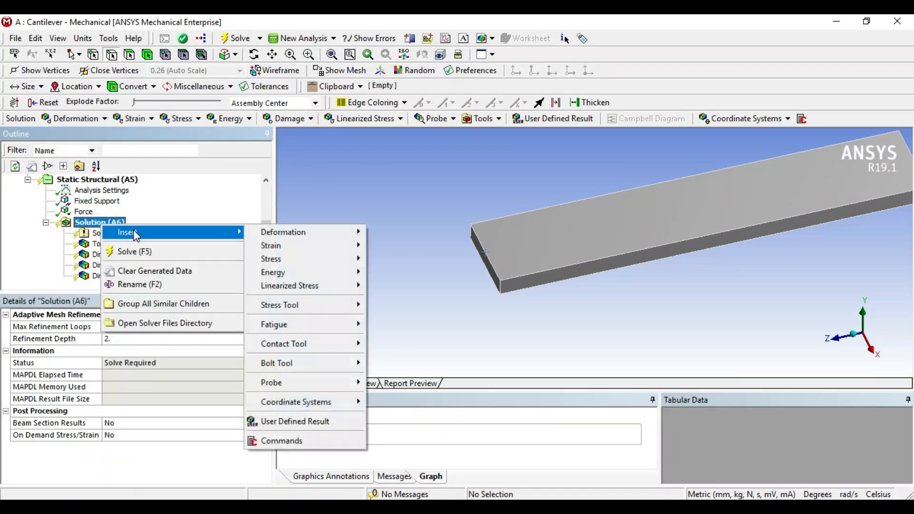
left_click(284, 258)
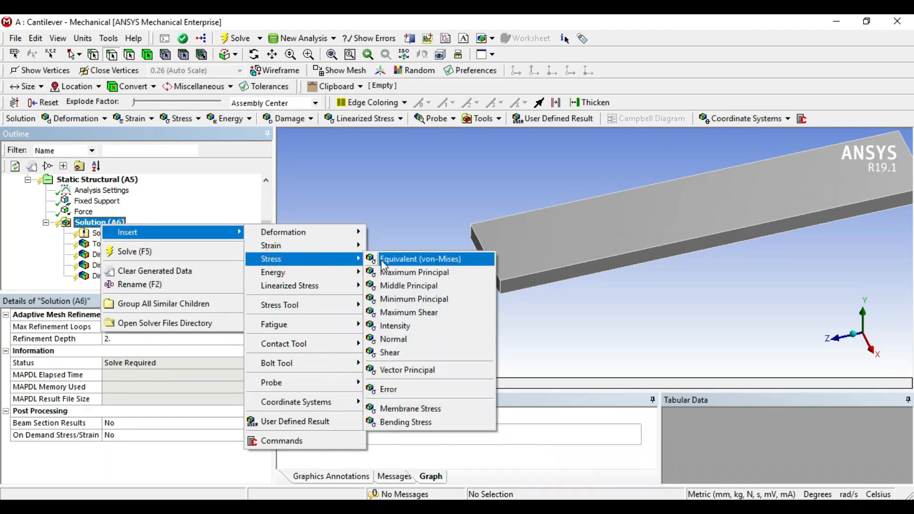
left_click(419, 260)
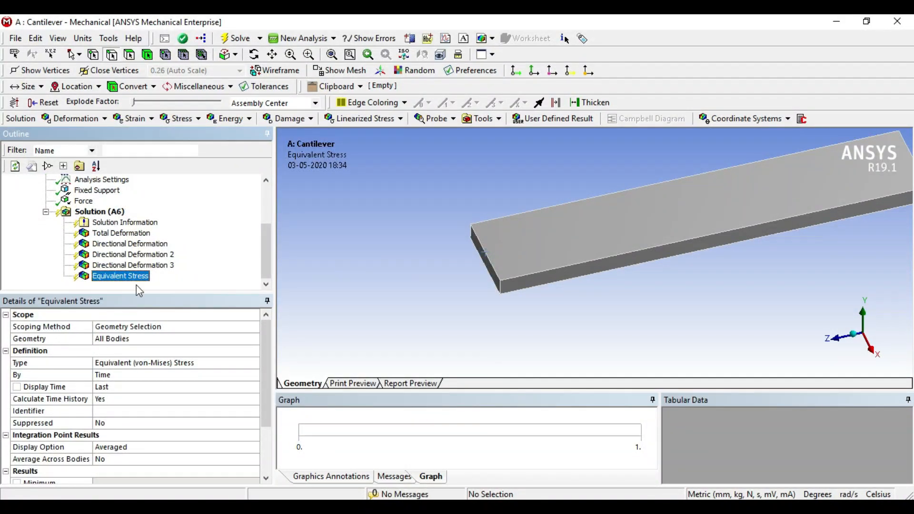
Solve the static structural analysis of the cantilever to evaluate all inserted results.
left_click(101, 213)
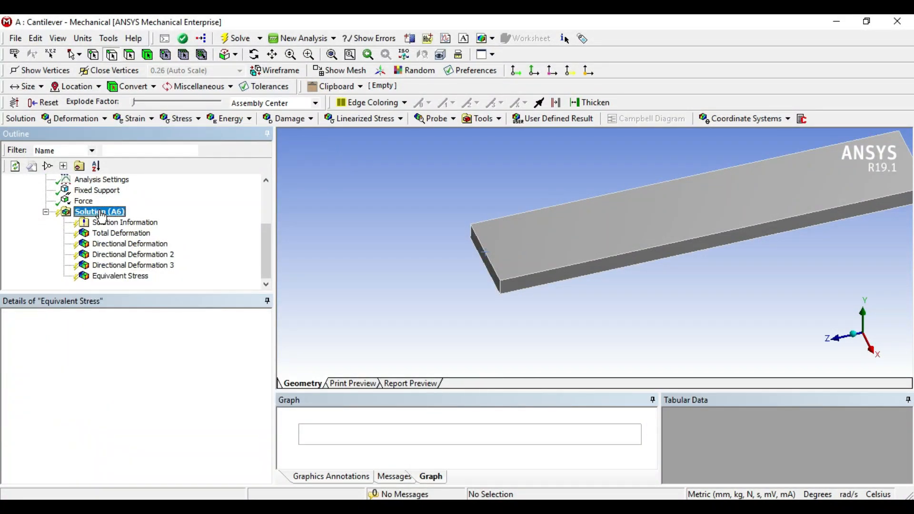
right_click(100, 211)
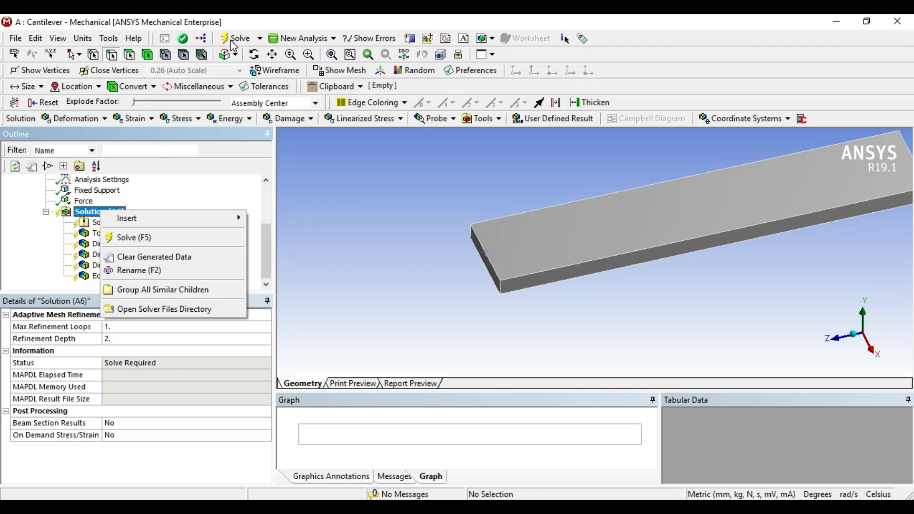
left_click(319, 212)
left_click(233, 39)
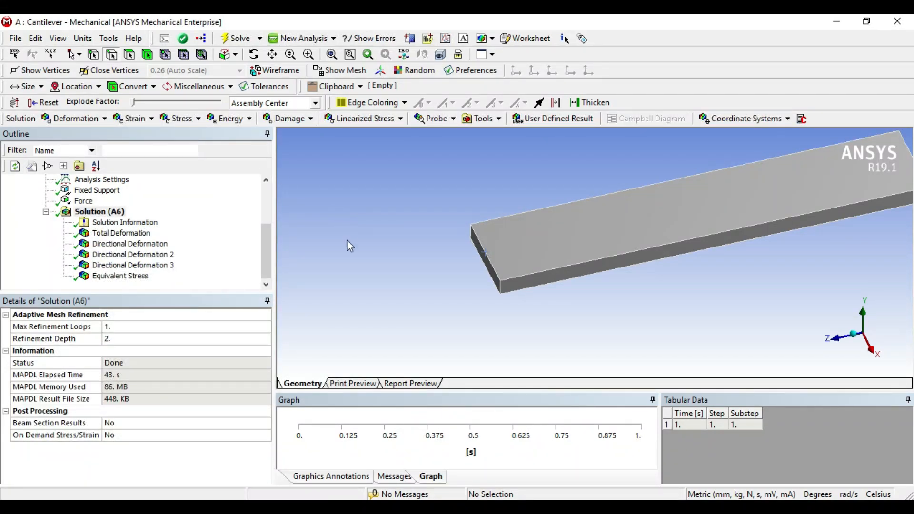
Examine the total deformation contour and its legend along the beam from the free end to the fixed end.
left_click(114, 234)
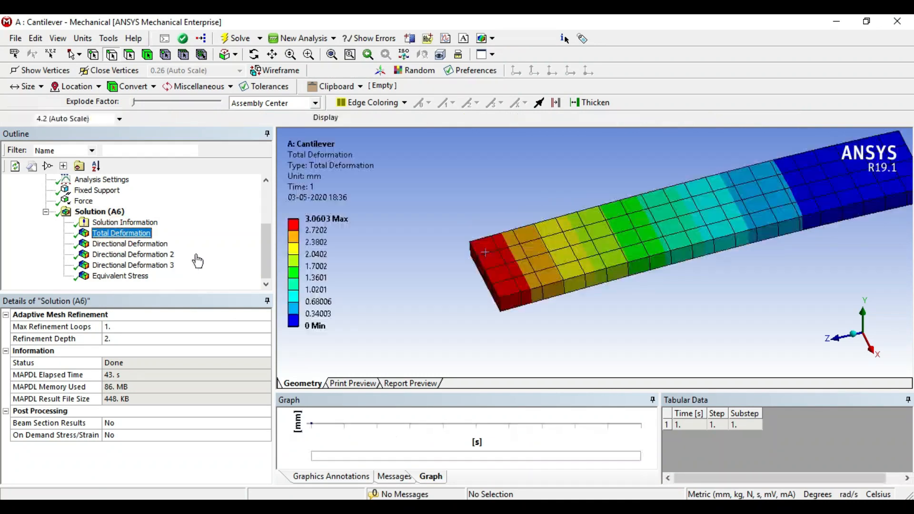
left_click_drag(604, 333, 470, 270)
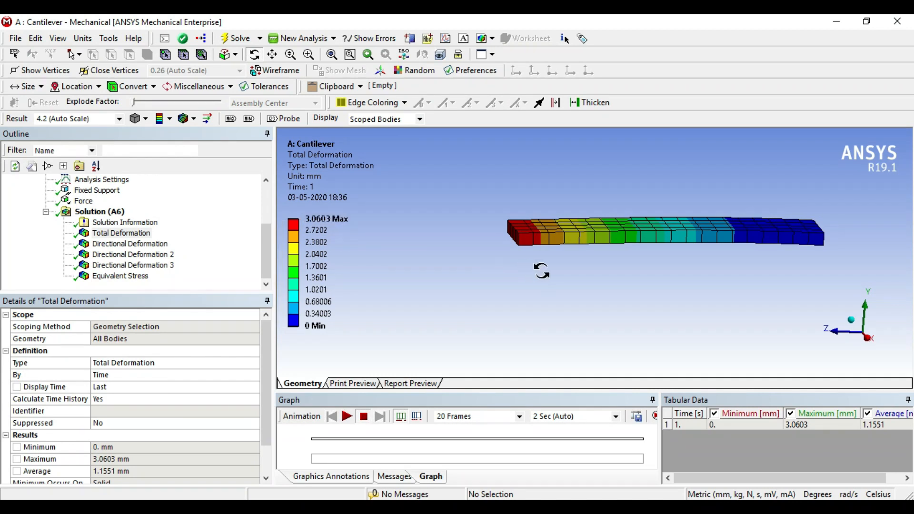
left_click_drag(534, 263, 512, 241)
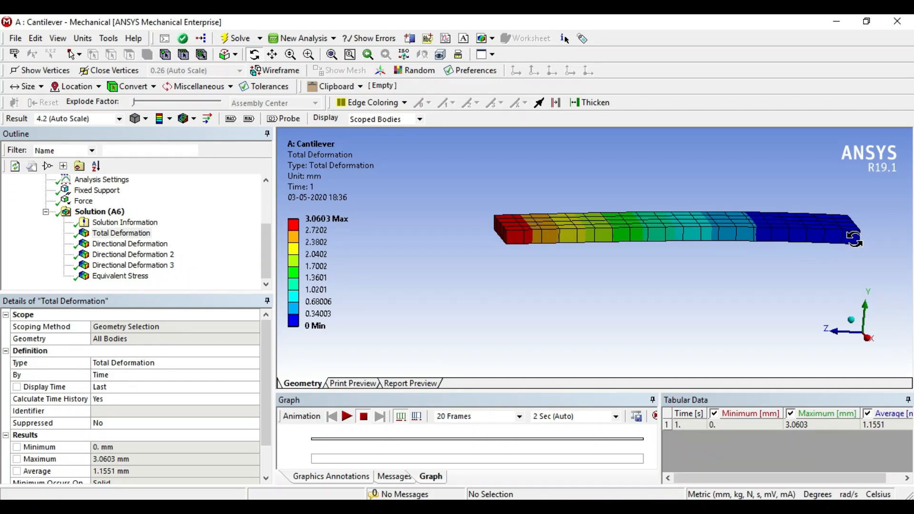
left_click(336, 327)
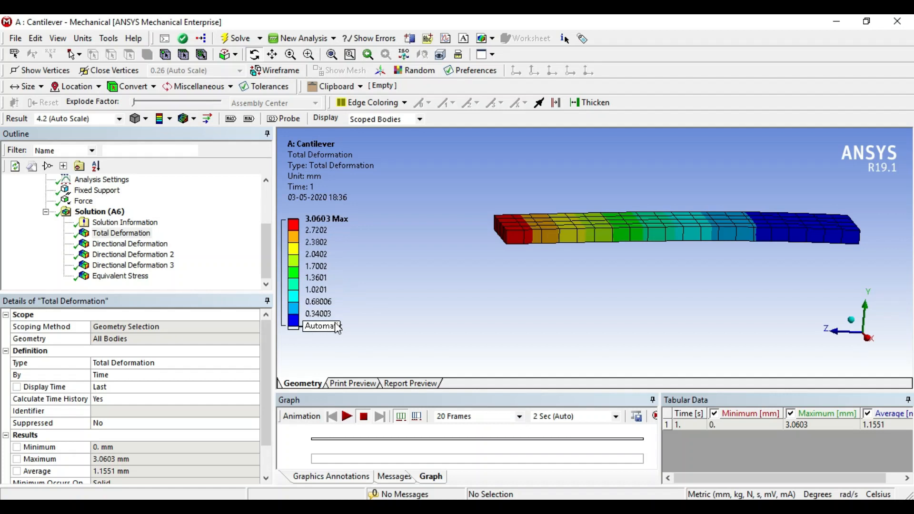
left_click_drag(614, 240, 718, 262)
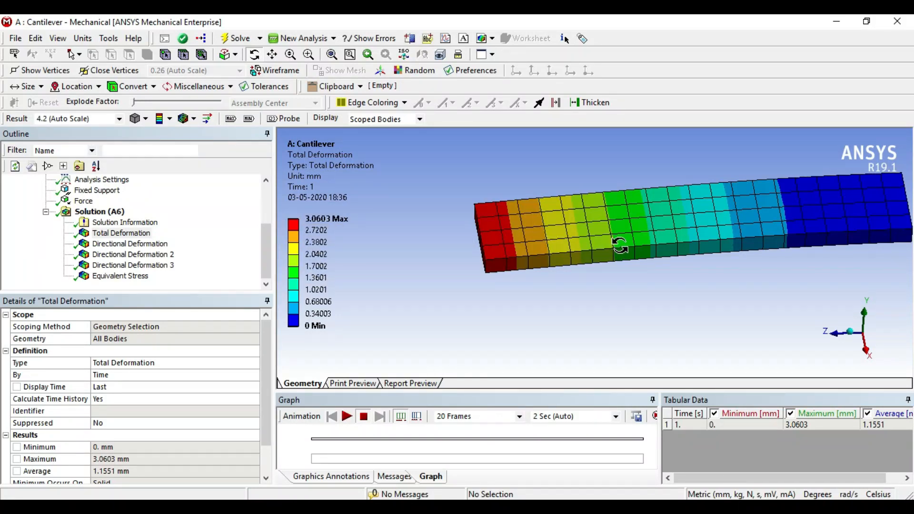
mouse_move(303, 226)
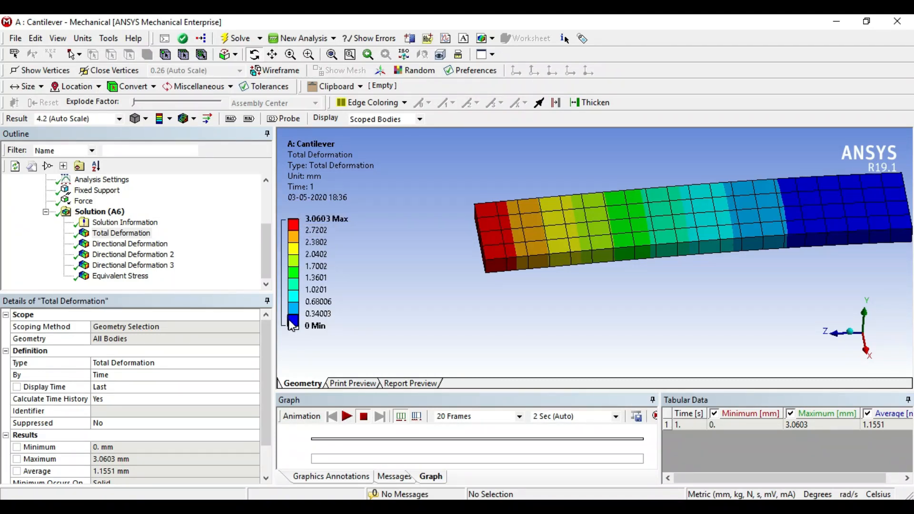
left_click_drag(709, 289, 738, 284)
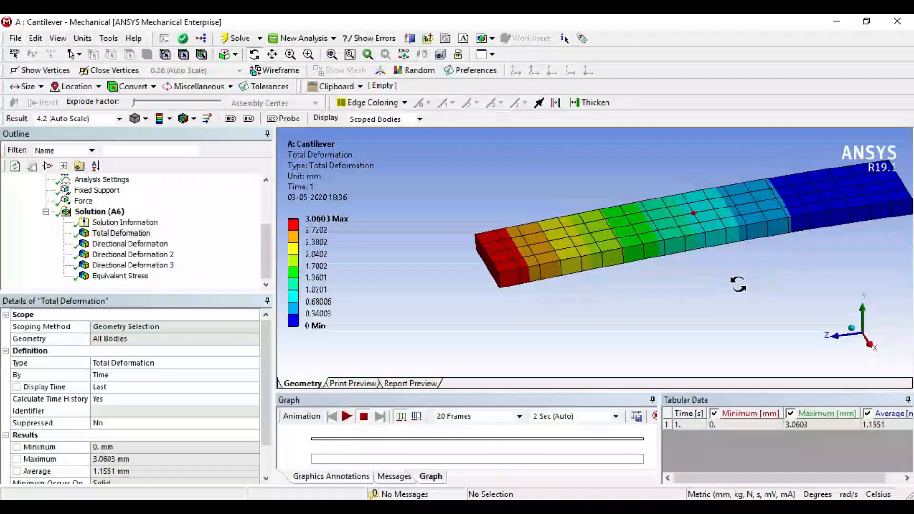
Examine the X-axis directional deformation, and compare the Y-axis directional deformation with the total deformation.
left_click(130, 244)
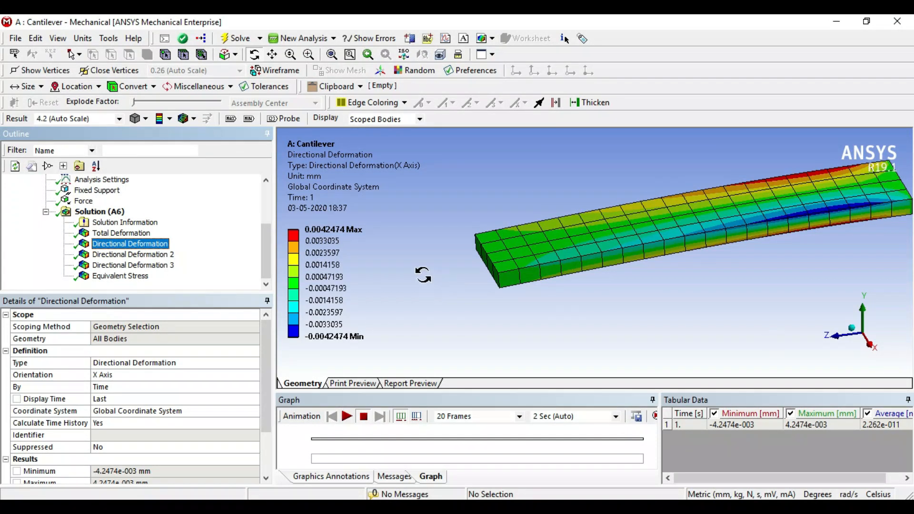
left_click(332, 241)
left_click(147, 257)
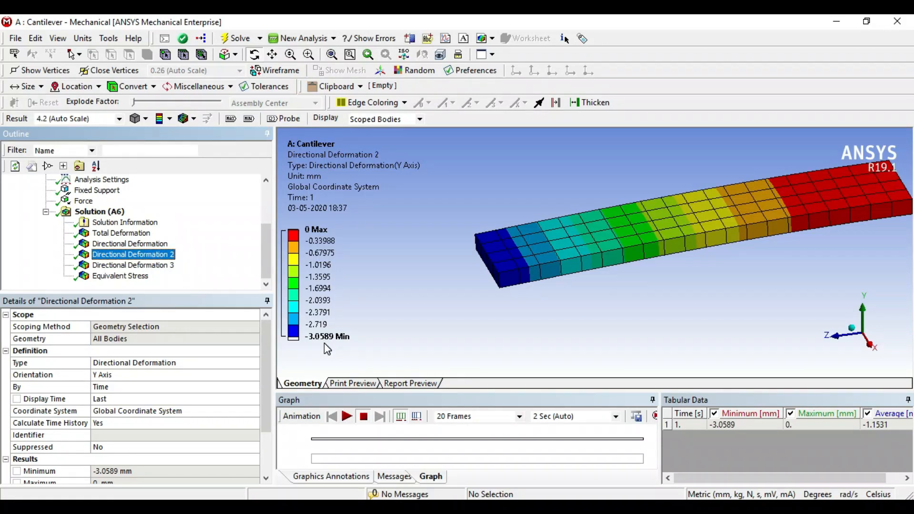
left_click(122, 233)
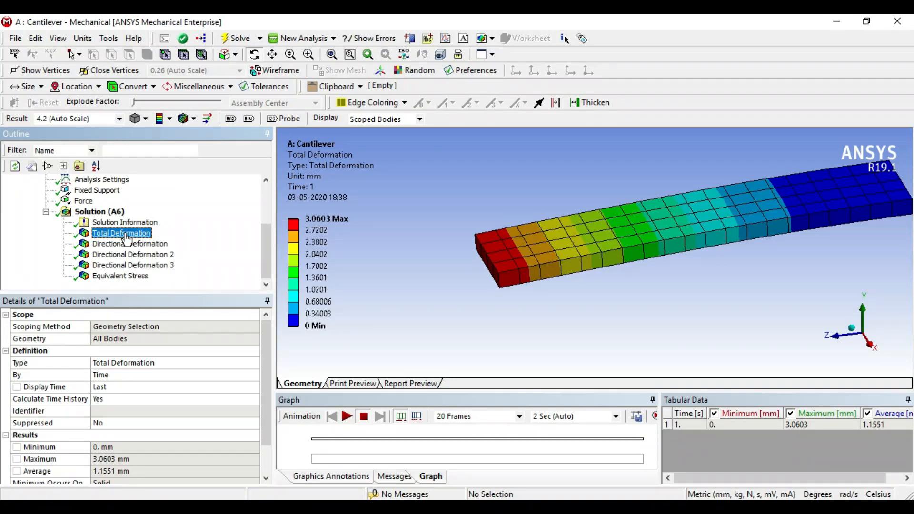
left_click(162, 254)
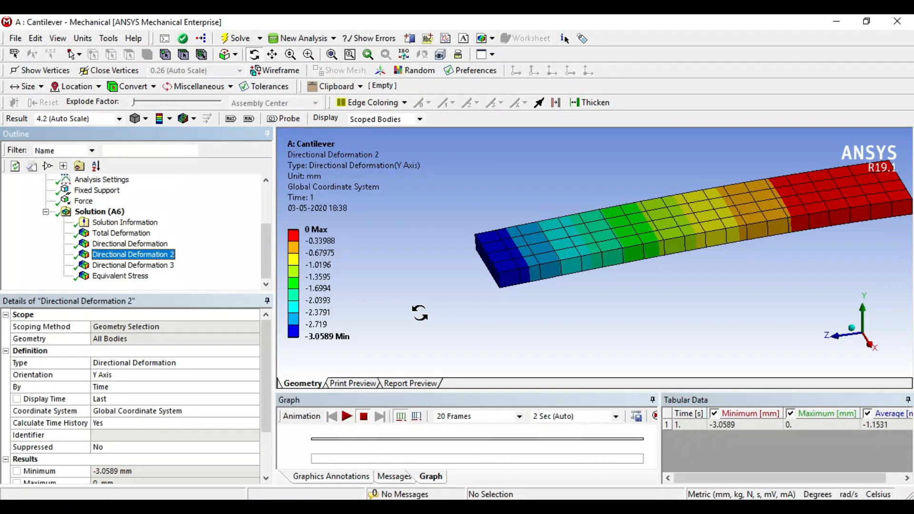
Examine the Z-axis directional deformation contour across the whole beam.
left_click(145, 266)
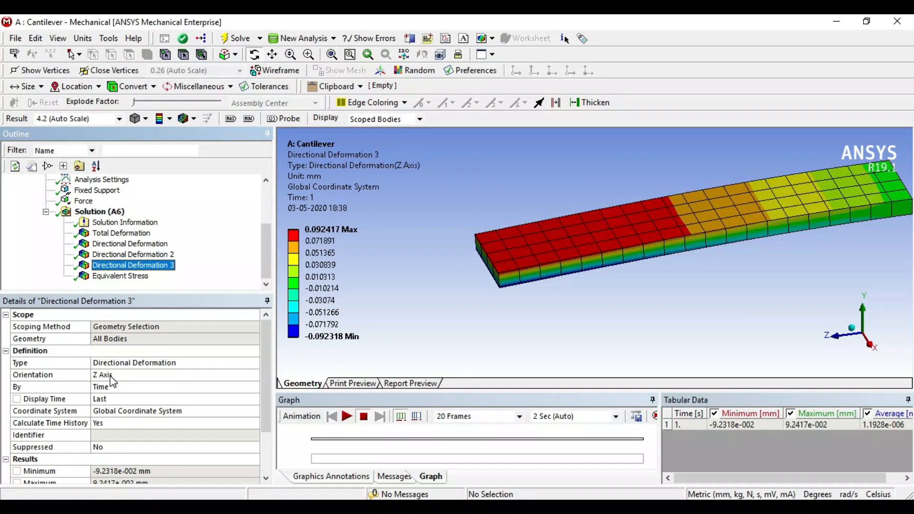
mouse_move(609, 329)
middle_mouse_down()
mouse_move(586, 334)
mouse_move(616, 333)
middle_mouse_up()
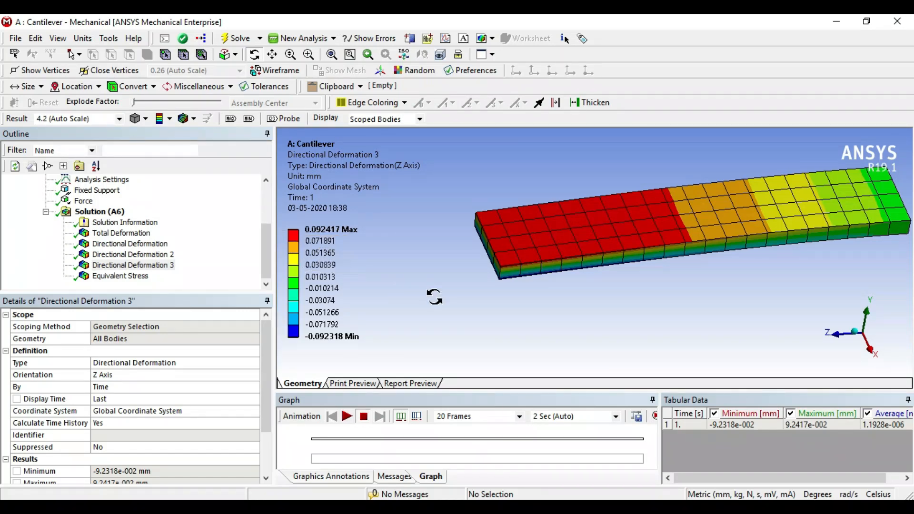
scroll(578, 324, "up", 2)
scroll(582, 326, "down", 3)
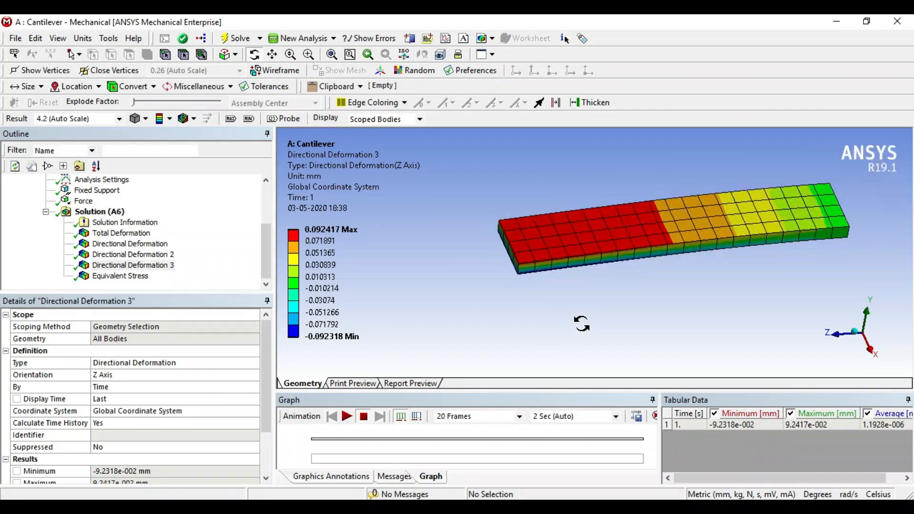
middle_click_drag(584, 326, 607, 320)
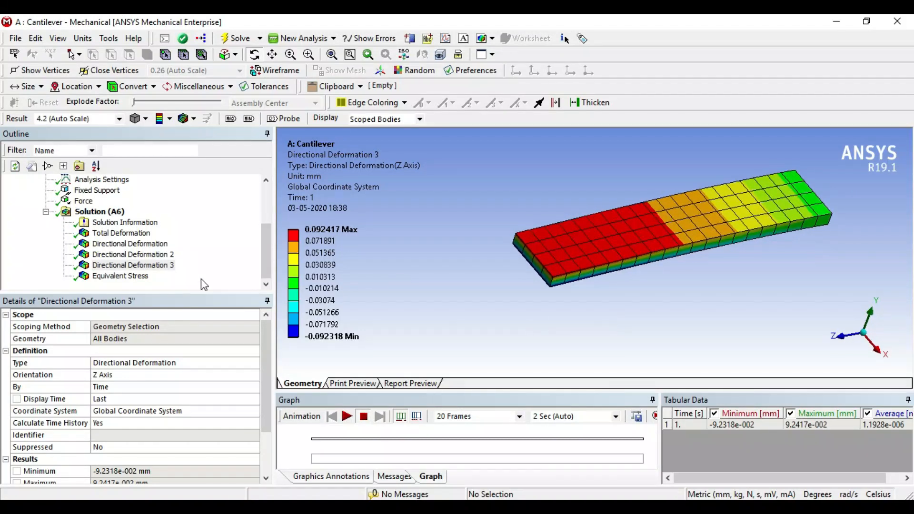
Examine the equivalent (von-Mises) stress distribution between the beam's fixed end and its free end.
left_click(125, 278)
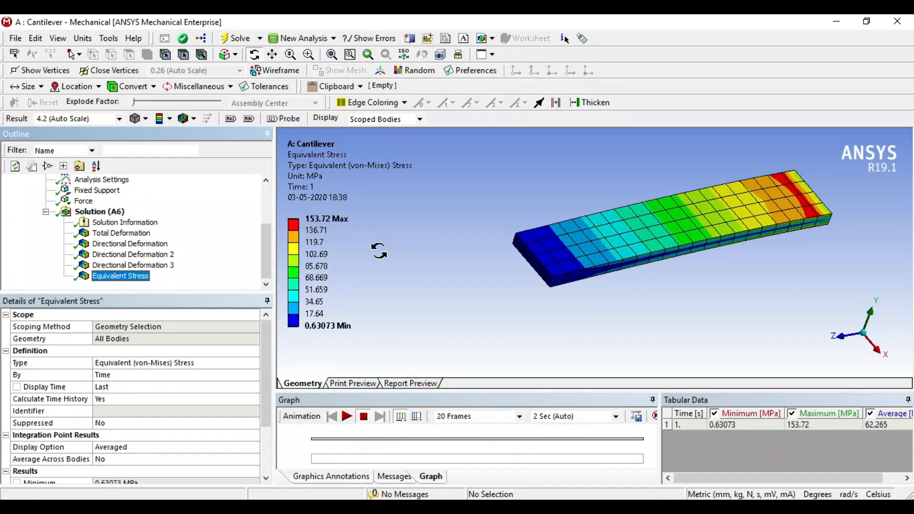
middle_click_drag(637, 332, 599, 320)
middle_click_drag(751, 300, 706, 301, "ctrl")
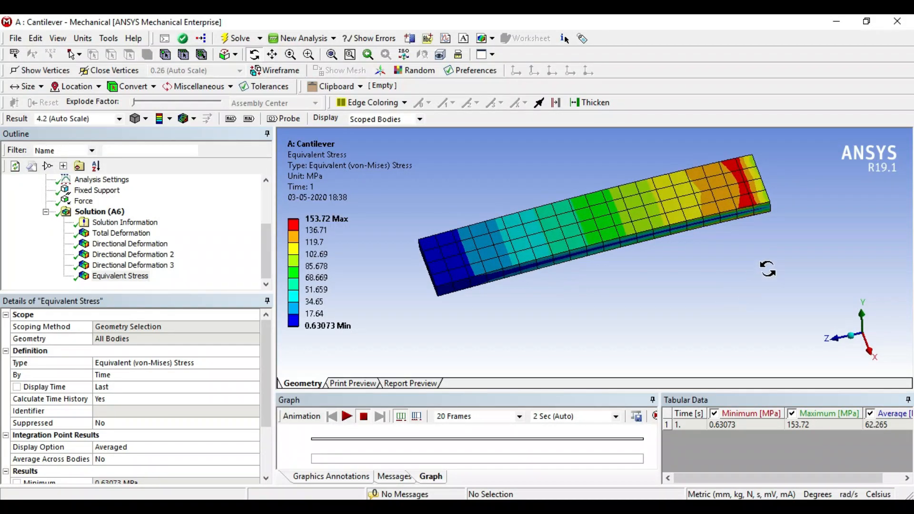
scroll(769, 268, "up", 3)
scroll(771, 267, "down", 4)
middle_click_drag(766, 267, 752, 284, "ctrl")
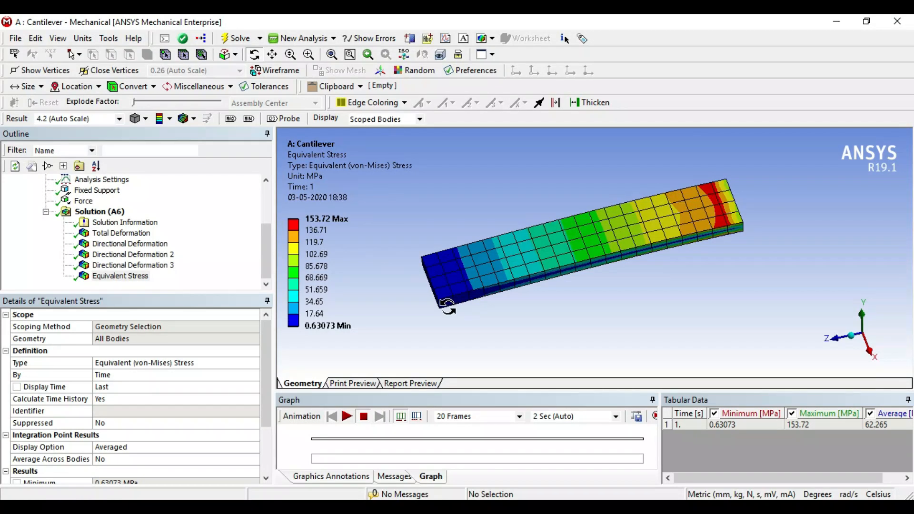
Display the equivalent stress result at the 0.0 (Undeformed) scale and inspect the beam's shape.
left_click_drag(518, 316, 545, 327)
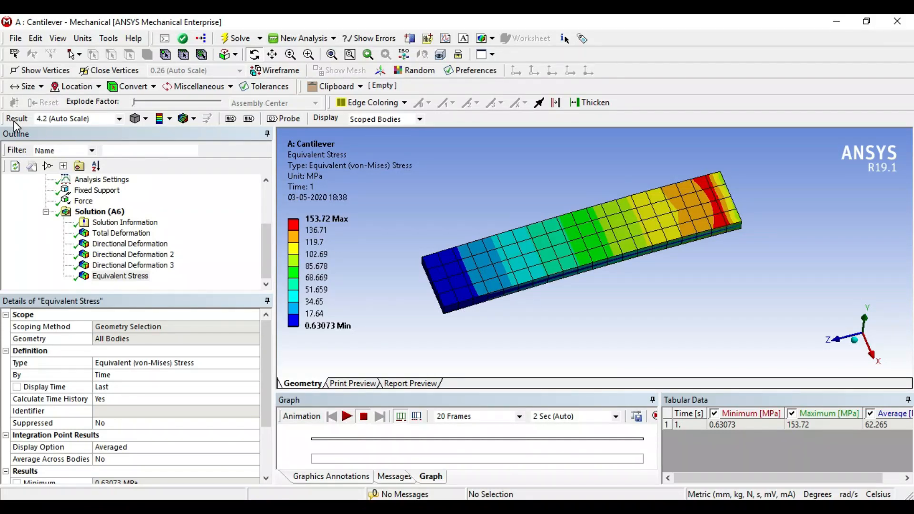
left_click(120, 119)
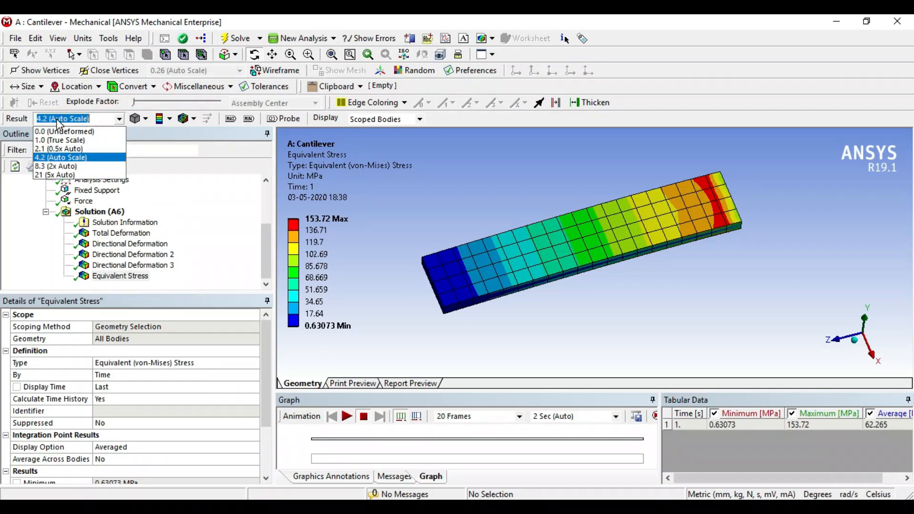
left_click(76, 136)
middle_click_drag(573, 307, 551, 287)
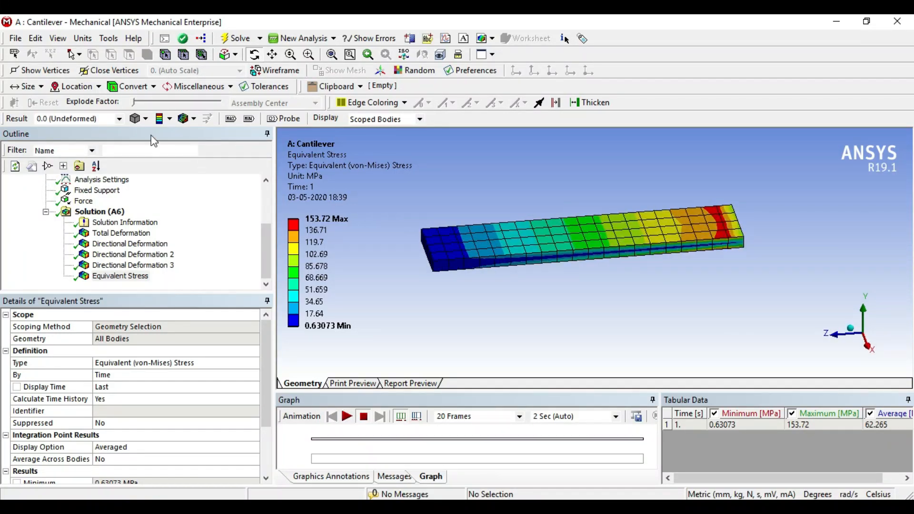
Replace the element display on the stress result with the undeformed wireframe overlay.
left_click(121, 118)
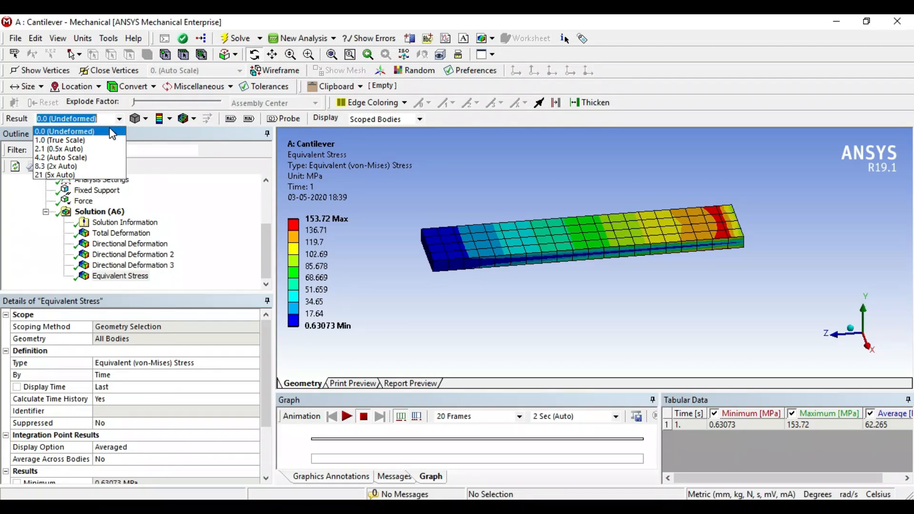
left_click(194, 120)
left_click(194, 120)
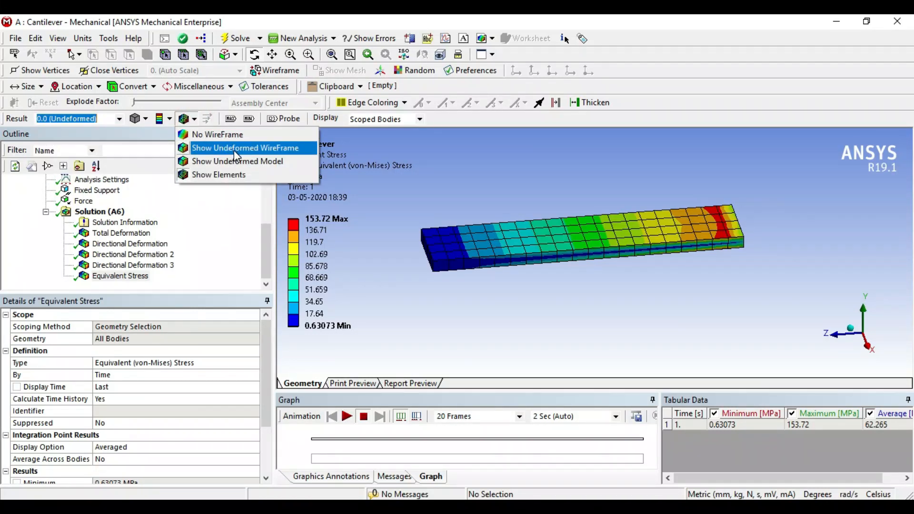
left_click(233, 150)
middle_click_drag(493, 302, 495, 286)
left_click(193, 119)
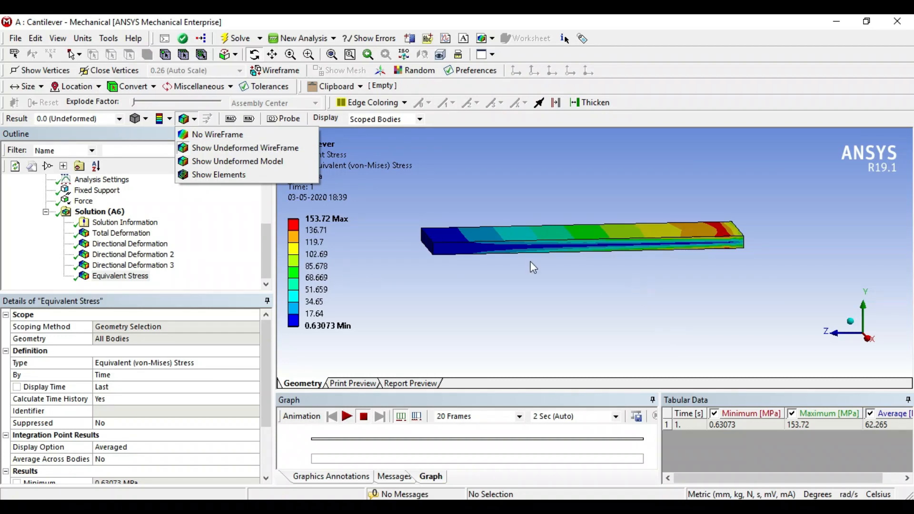
Set the result deformation scale to 4.2 (Auto Scale) and compare the deformed beam with its undeformed wireframe.
left_click(122, 118)
left_click(121, 118)
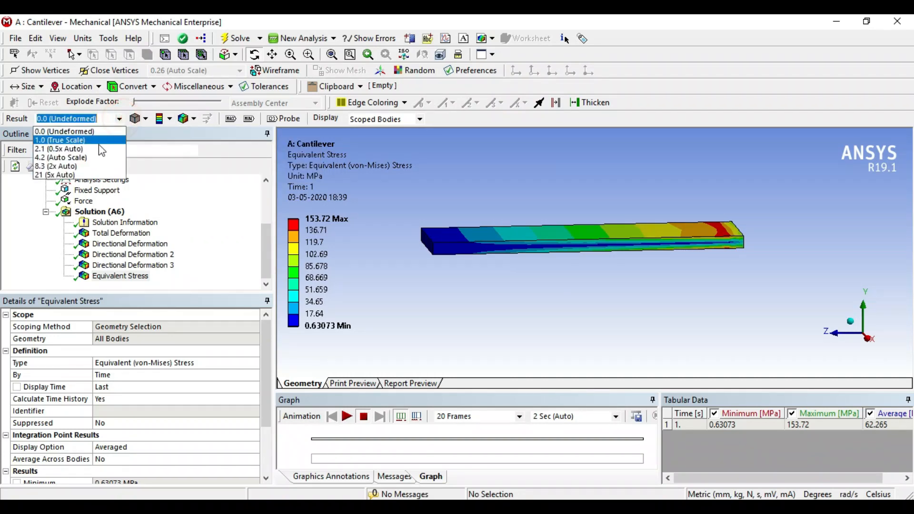
left_click(94, 158)
mouse_move(451, 312)
left_mouse_down()
mouse_move(440, 292)
mouse_move(431, 304)
mouse_move(452, 342)
mouse_move(457, 299)
mouse_move(443, 306)
left_mouse_up()
scroll(461, 268, "up", 3)
scroll(461, 268, "down", 3)
left_click_drag(471, 282, 575, 282)
scroll(494, 283, "up", 2)
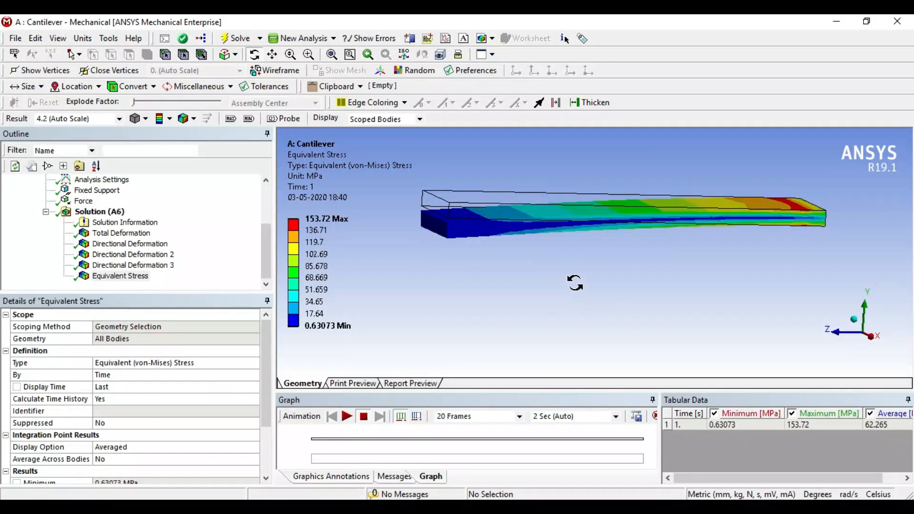
left_click_drag(545, 177, 522, 194)
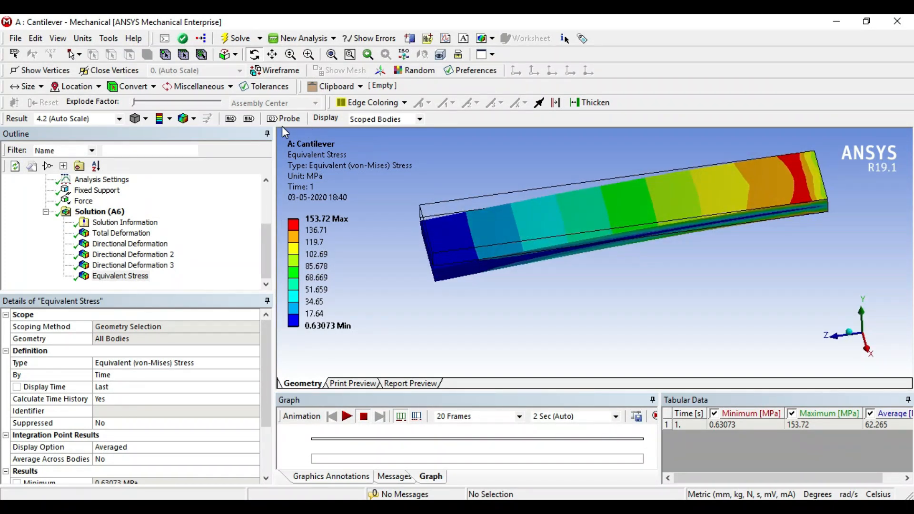
Show the maximum and minimum markers on the equivalent stress contour and inspect where they lie on the beam.
left_click(230, 119)
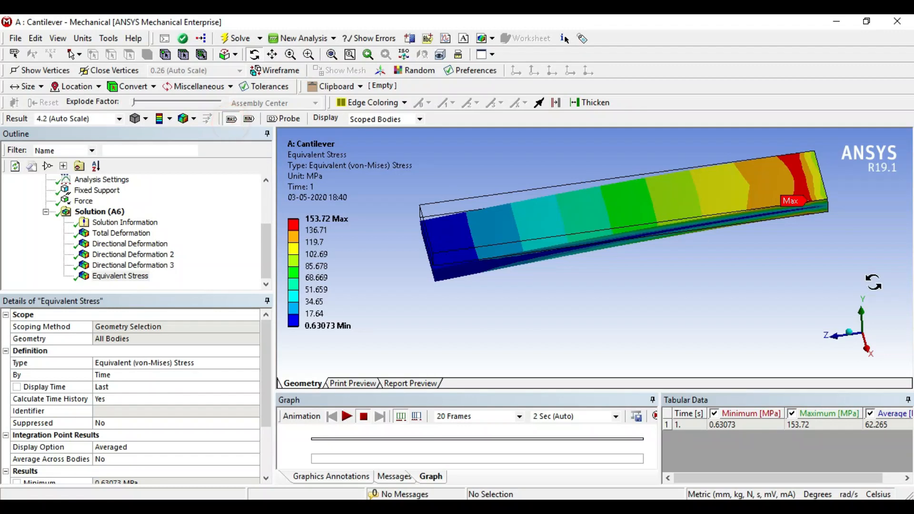
mouse_move(834, 257)
left_mouse_down()
mouse_move(792, 246)
mouse_move(819, 256)
left_mouse_up()
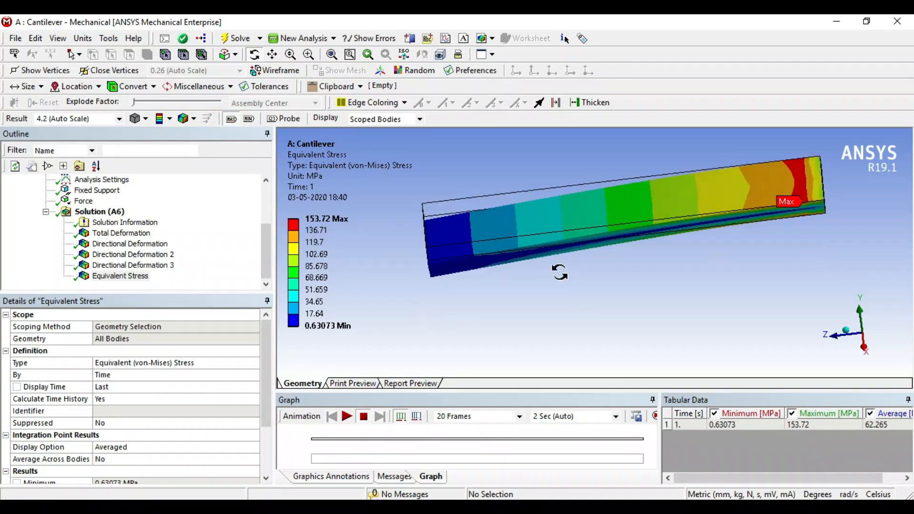
left_click(249, 119)
left_click_drag(656, 271, 650, 243)
scroll(742, 218, "up", 4)
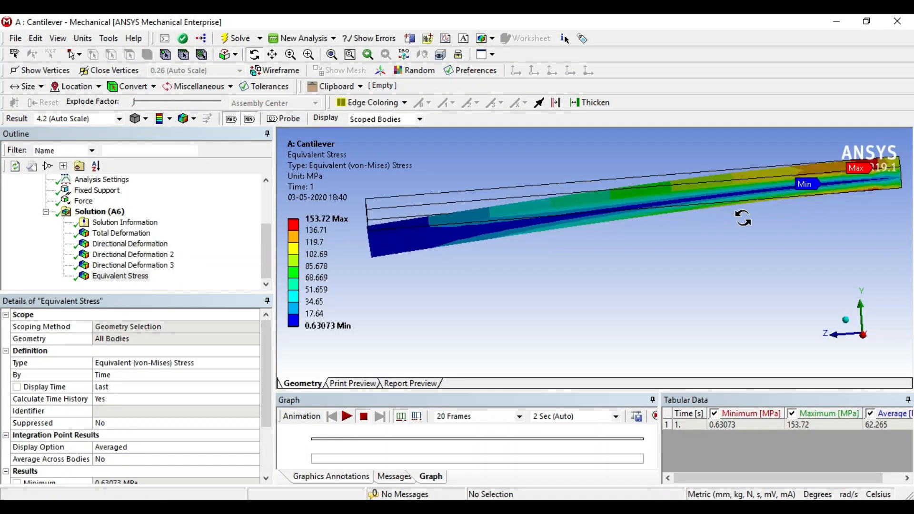
scroll(742, 218, "down", 5)
left_click_drag(759, 225, 765, 243)
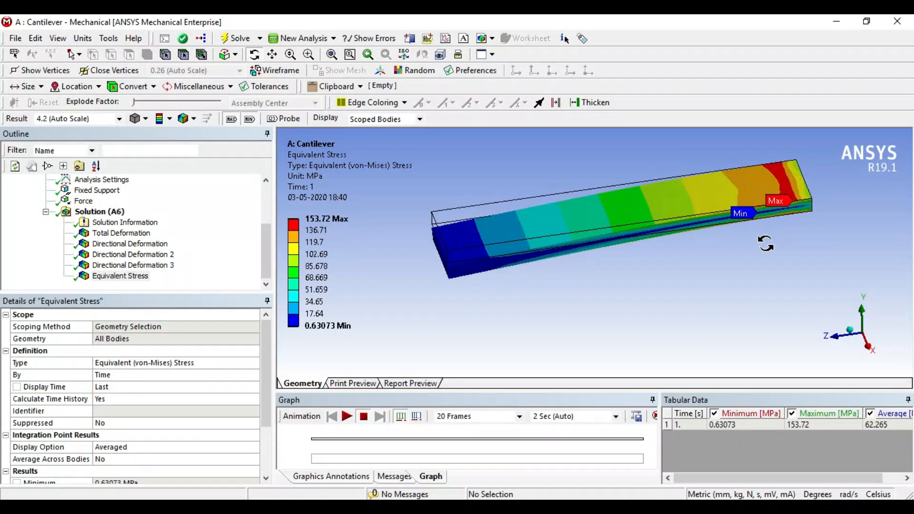
Probe the equivalent stress at seven points along the beam's upper face, from near the free end towards the fixed end.
left_click(284, 120)
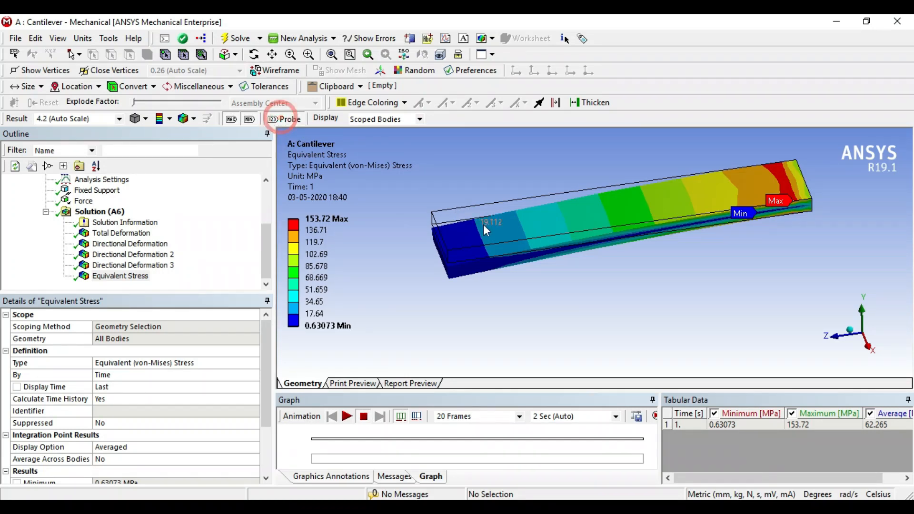
left_click(532, 233)
left_click(606, 214)
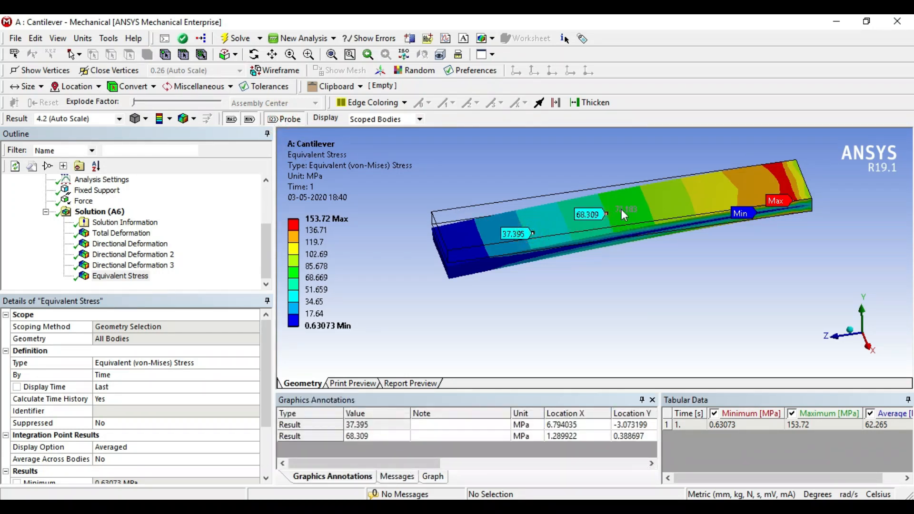
left_click(645, 198)
left_click(680, 192)
left_click(724, 182)
left_click(757, 181)
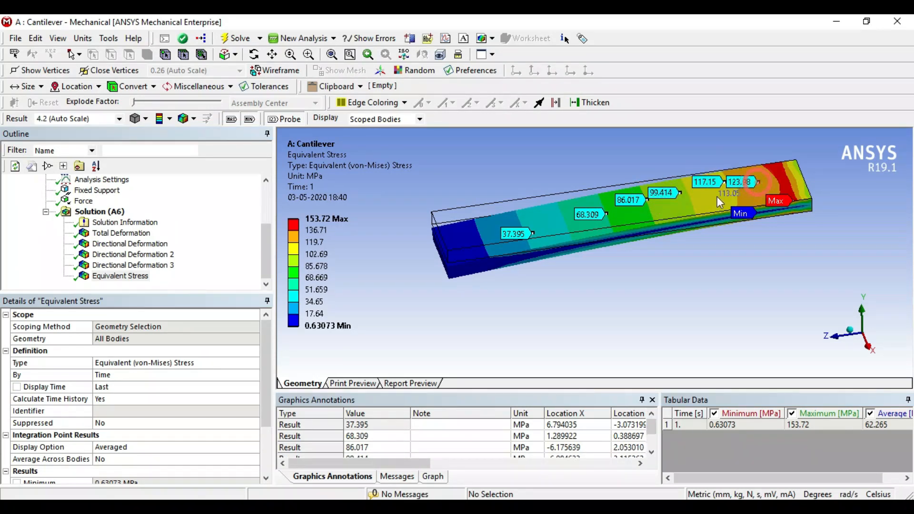
left_click(670, 210)
middle_click_drag(614, 242, 618, 285)
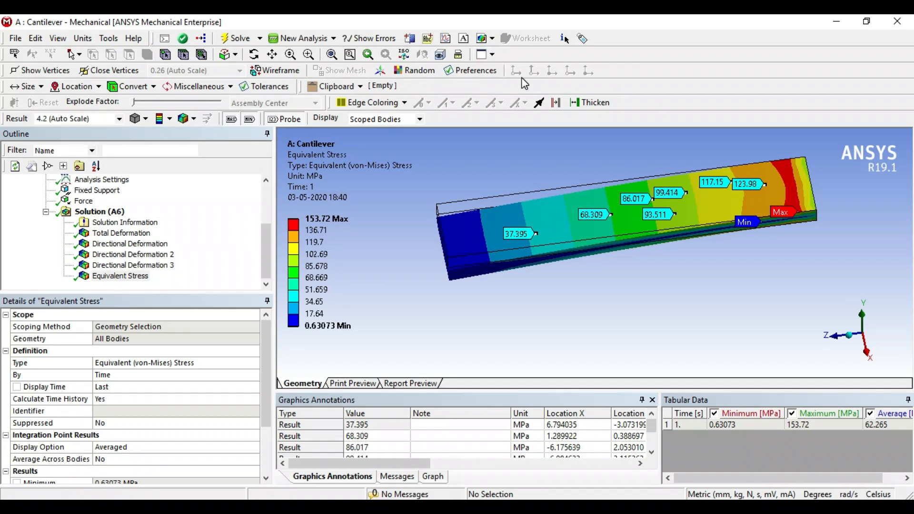
Split the graphics area into four viewports and show the total deformation in the first one.
left_click(490, 54)
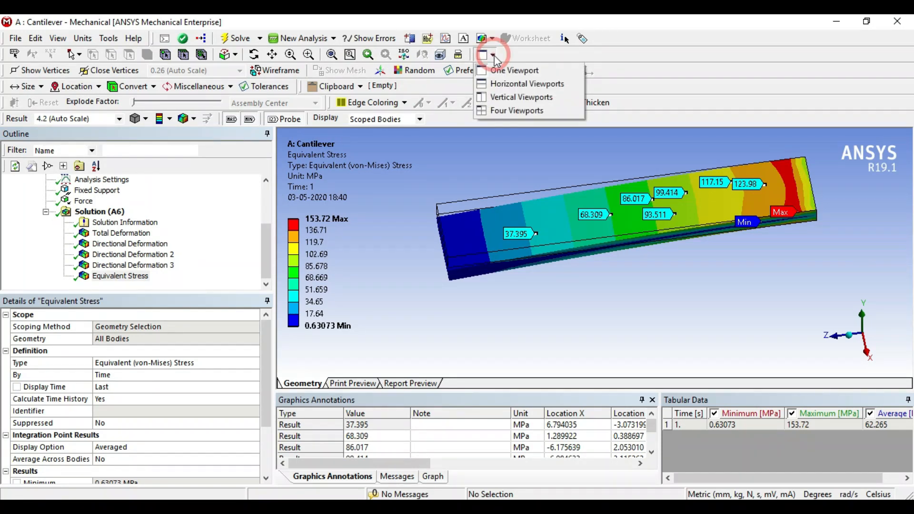
left_click(541, 111)
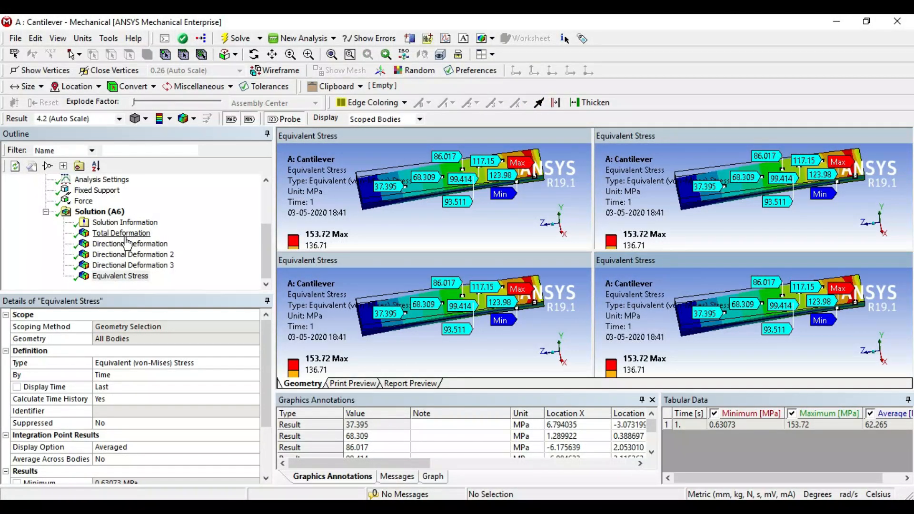
left_click(121, 233)
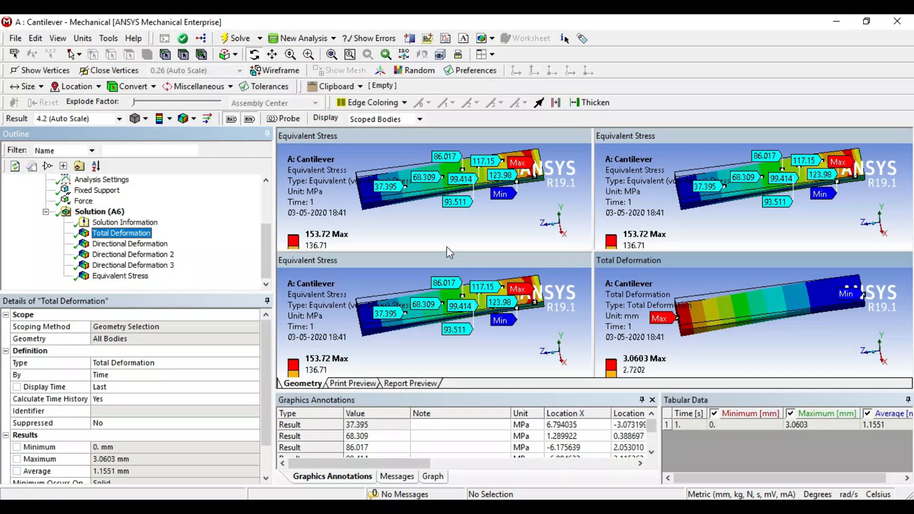
left_click(433, 228)
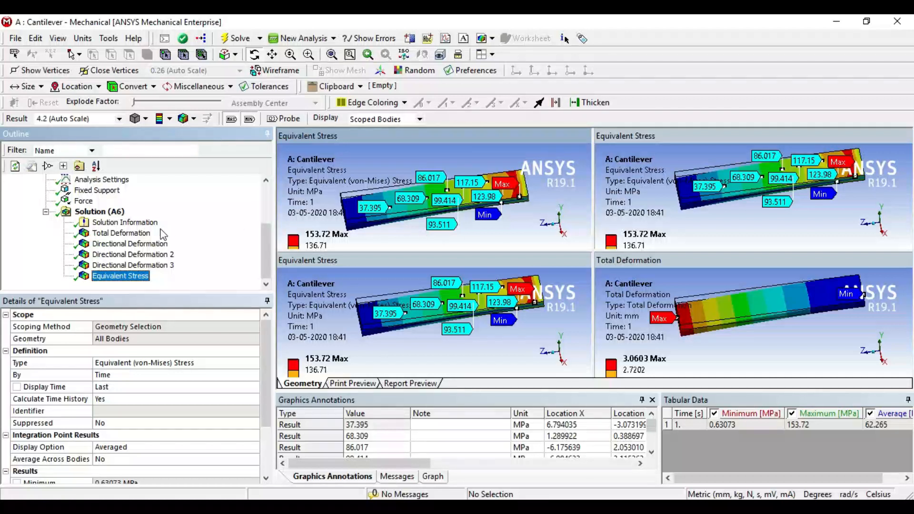
left_click(131, 235)
Show the X-, Y- and Z-axis directional deformations in the second, third and fourth viewports respectively.
left_click(685, 231)
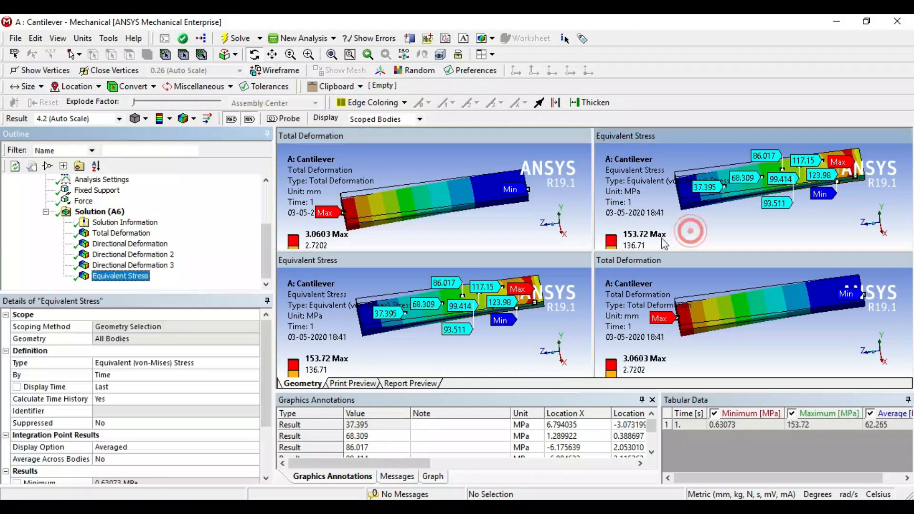
left_click(138, 247)
left_click(458, 346)
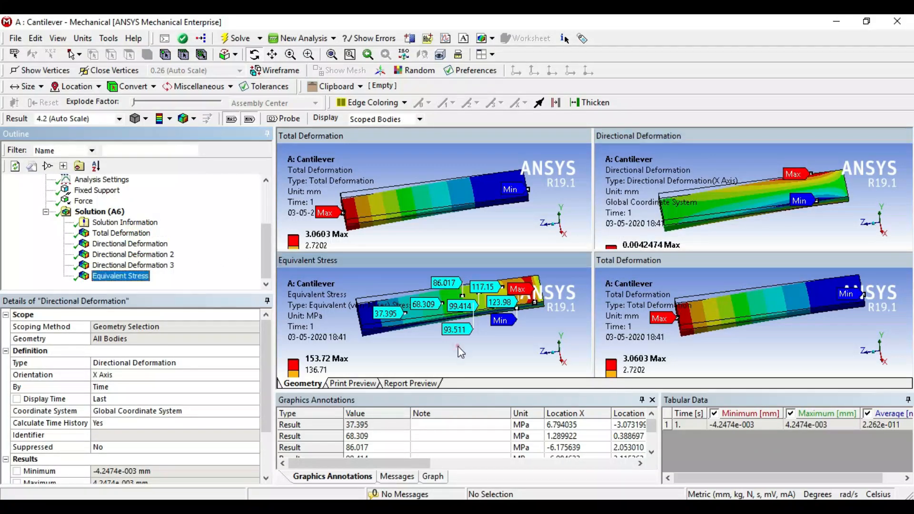
left_click(133, 255)
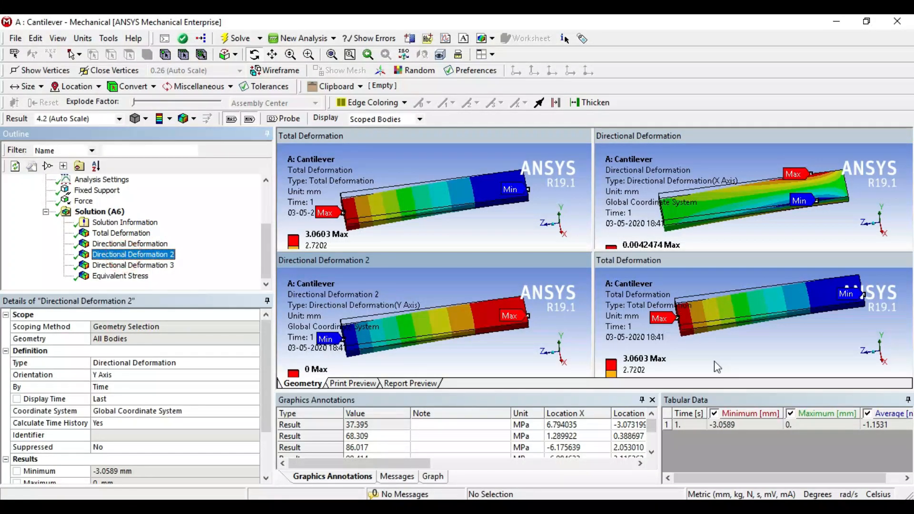
left_click(733, 364)
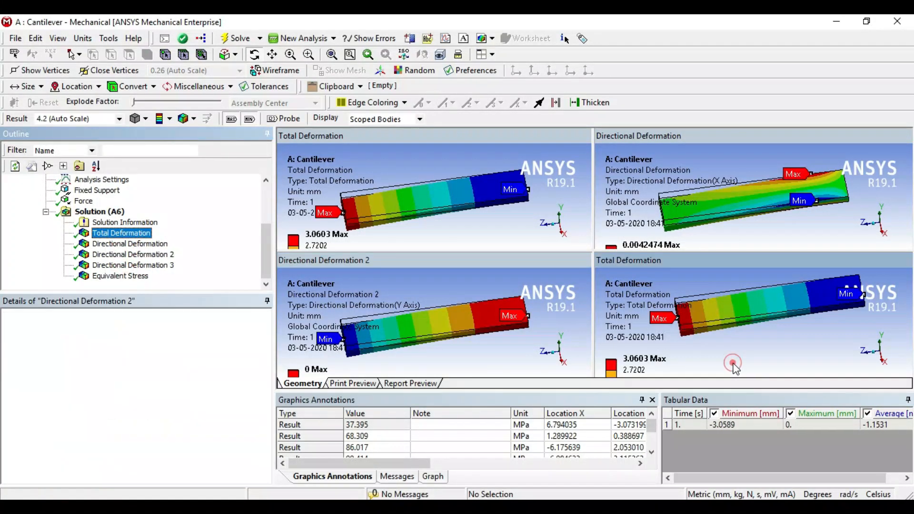
left_click(135, 266)
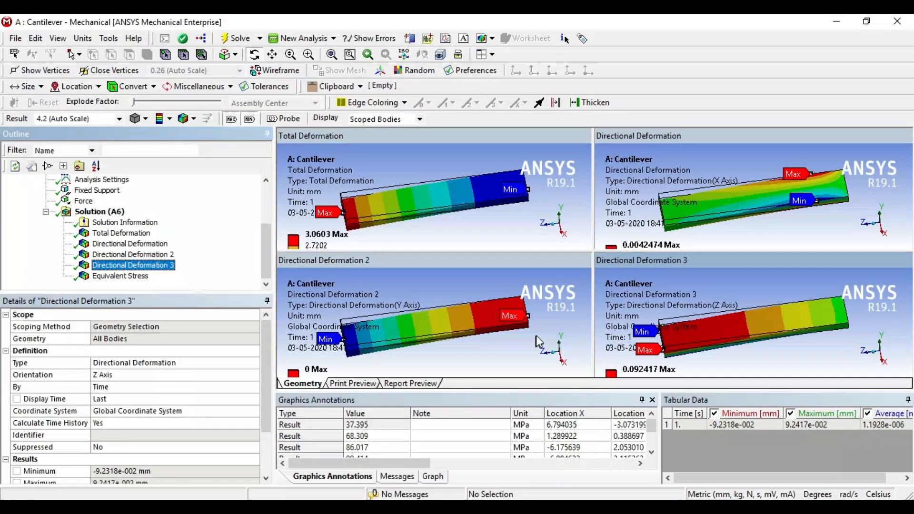